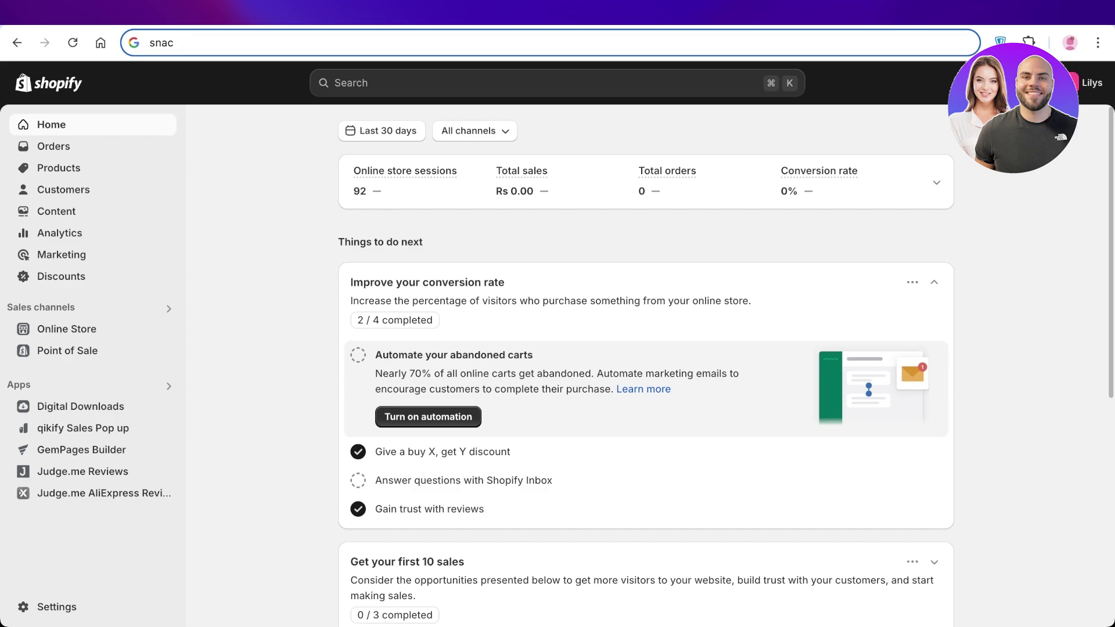
Open the Domains settings of the Shopify store
key(Escape)
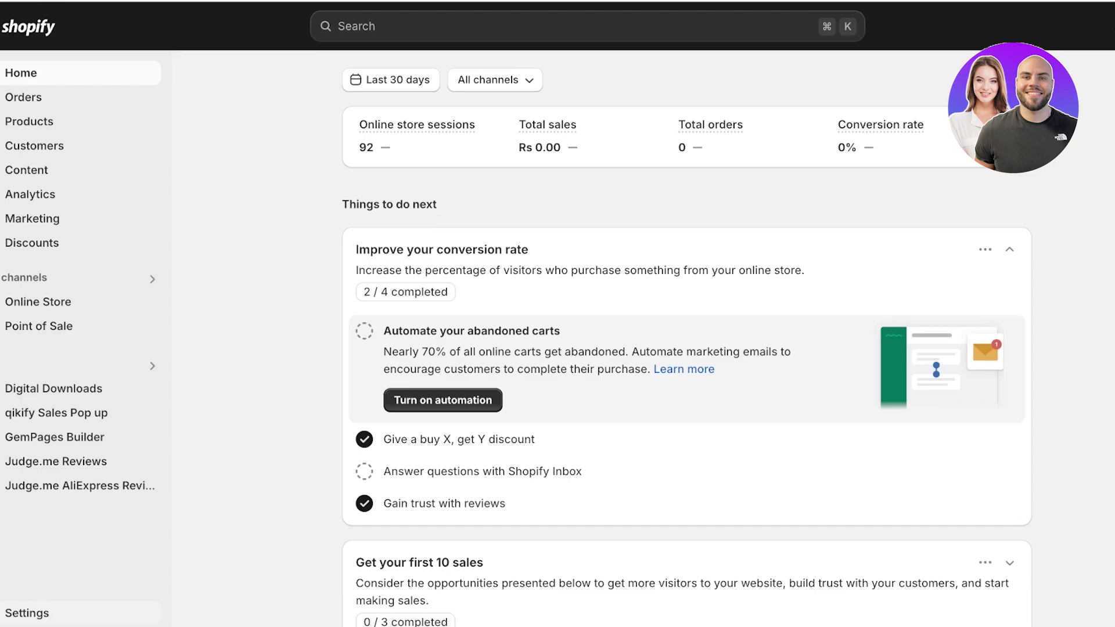
click(26, 613)
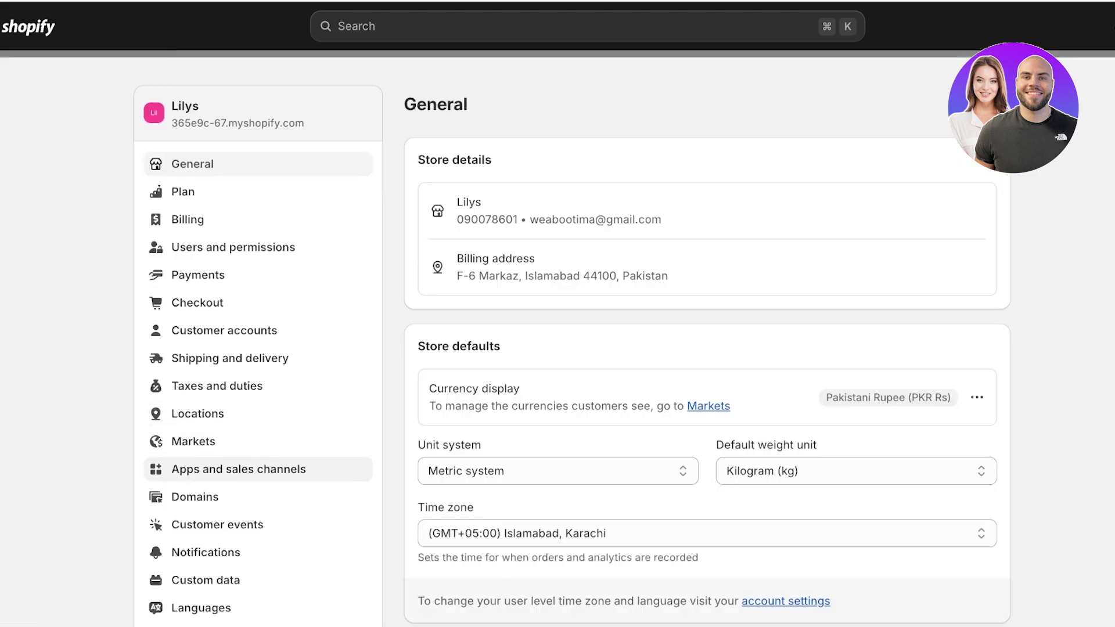
click(195, 496)
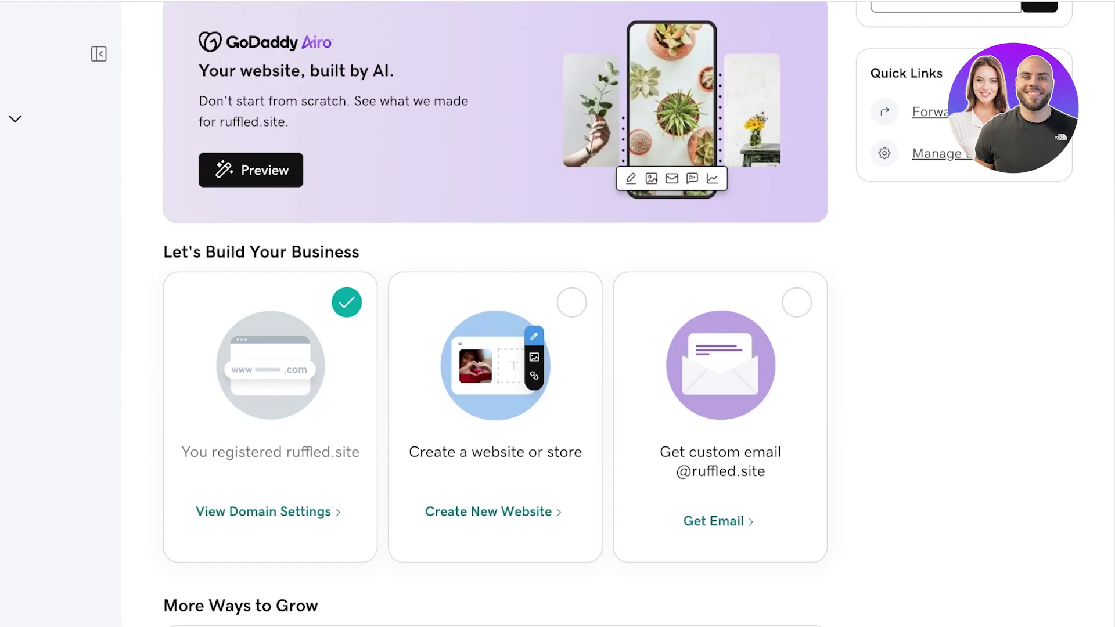
Switch to GoDaddy and open the DNS settings of the domain ruffled.site
scroll(269, 302, down, 2)
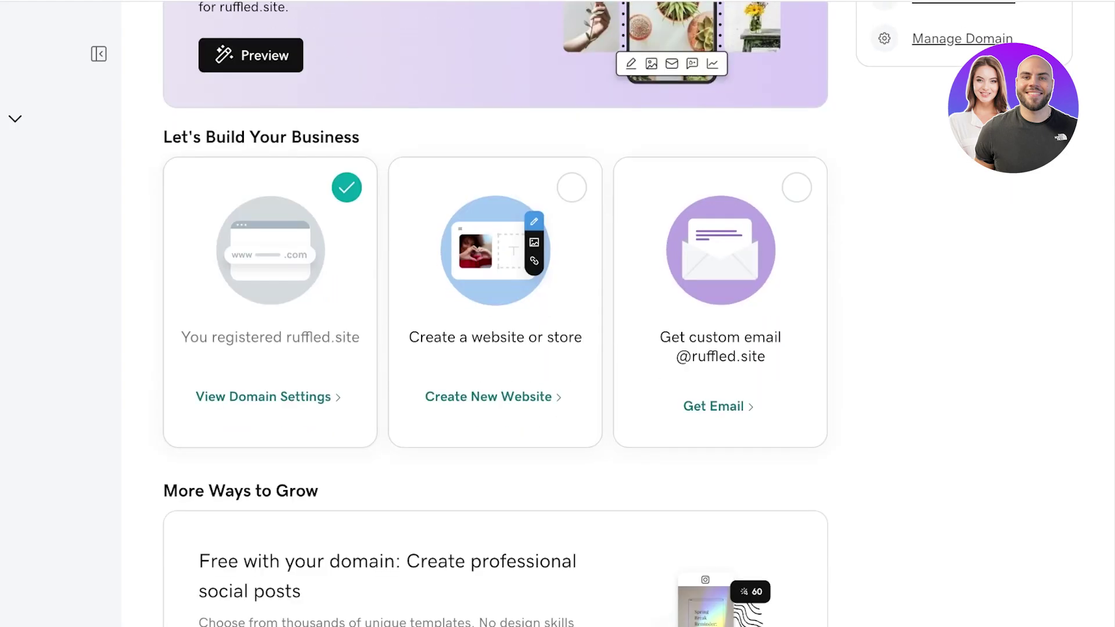
click(268, 397)
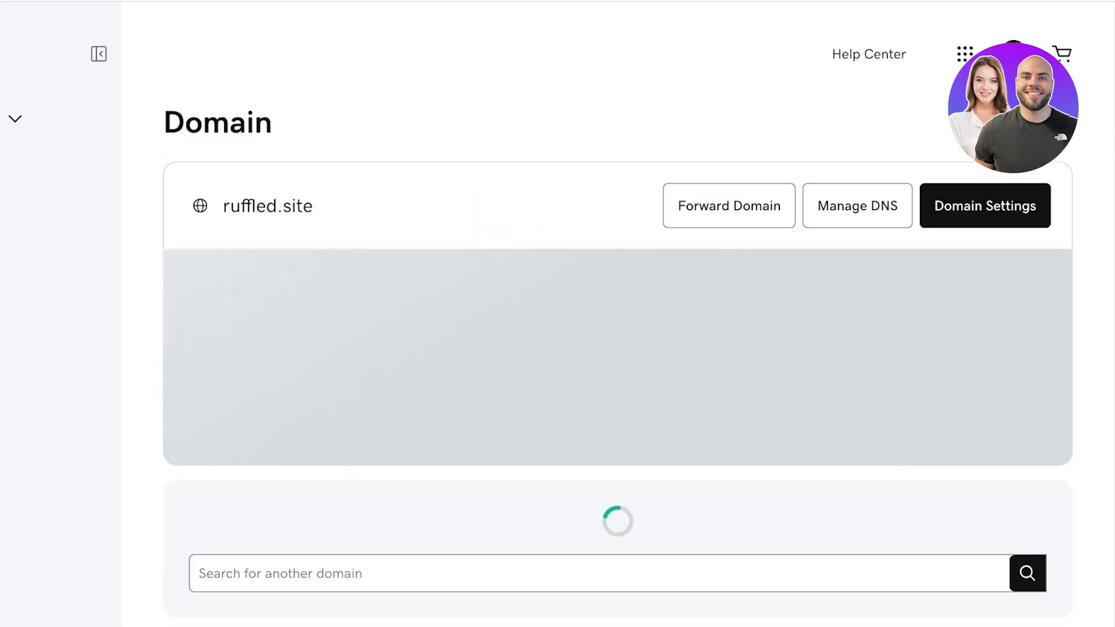
scroll(618, 314, down, 1)
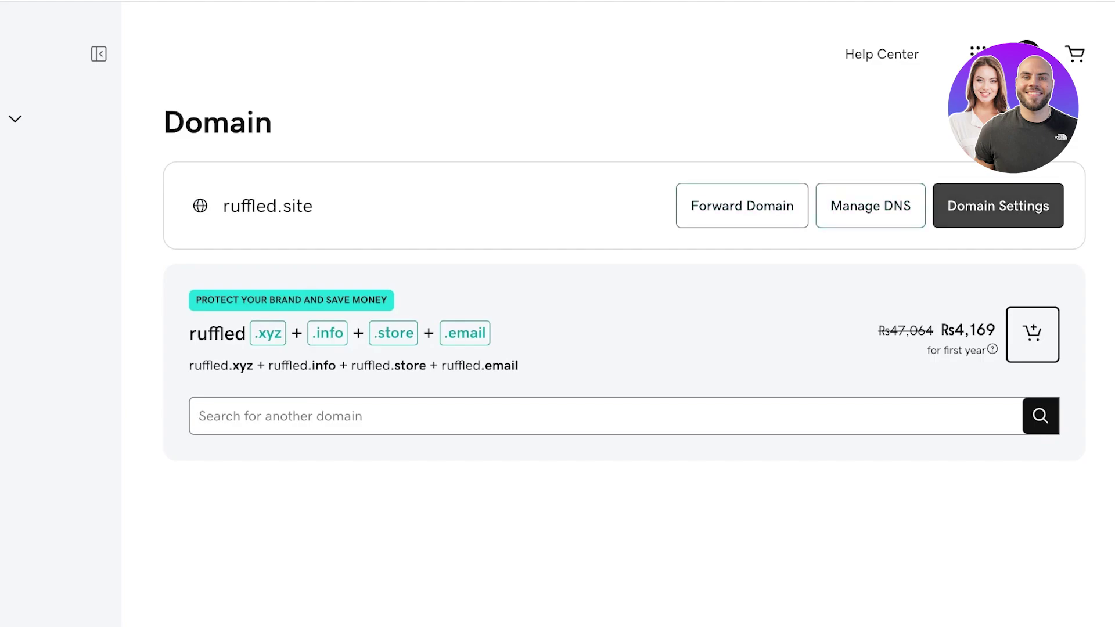
click(997, 205)
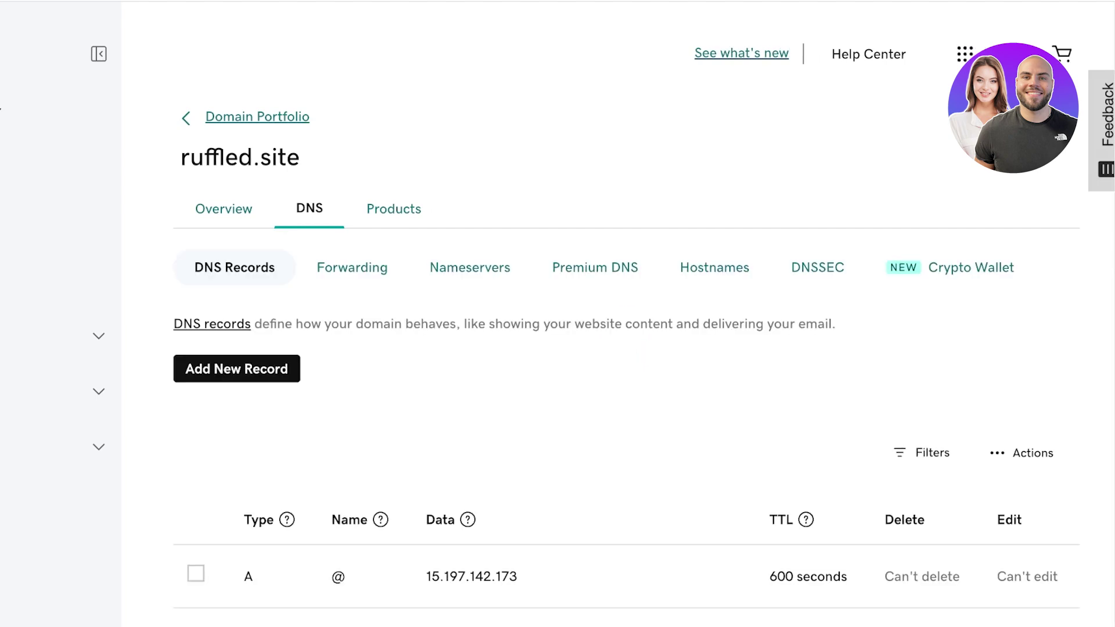
Delete five DNS records together: the A record 23.227.38.65, the email and www CNAME records, and the two deletable records after them
scroll(626, 313, down, 5)
click(195, 393)
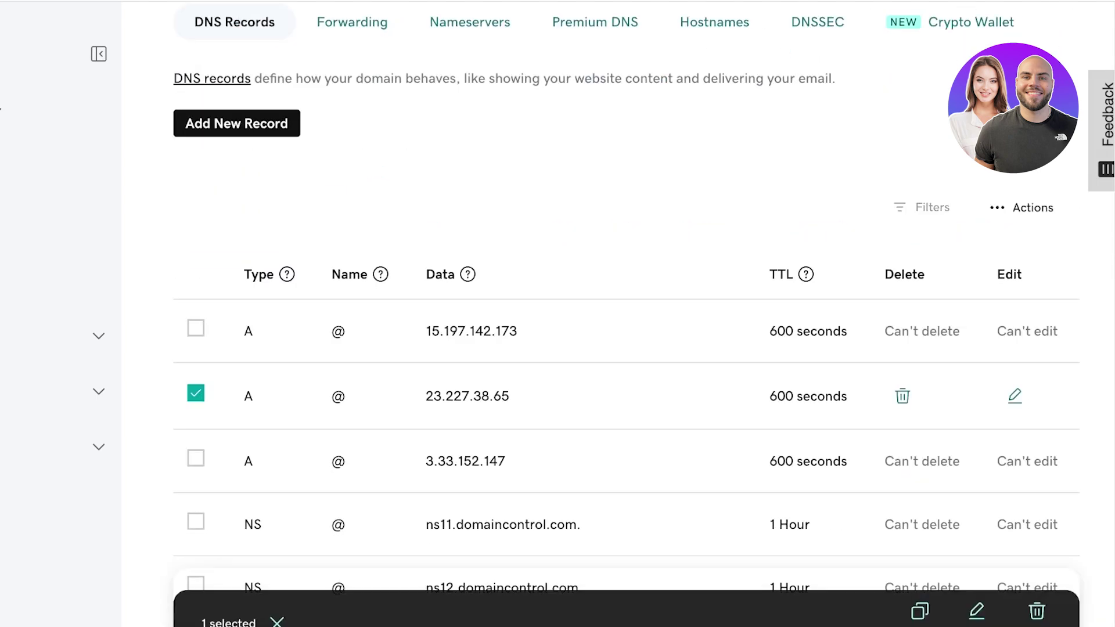
scroll(196, 393, down, 4)
click(196, 443)
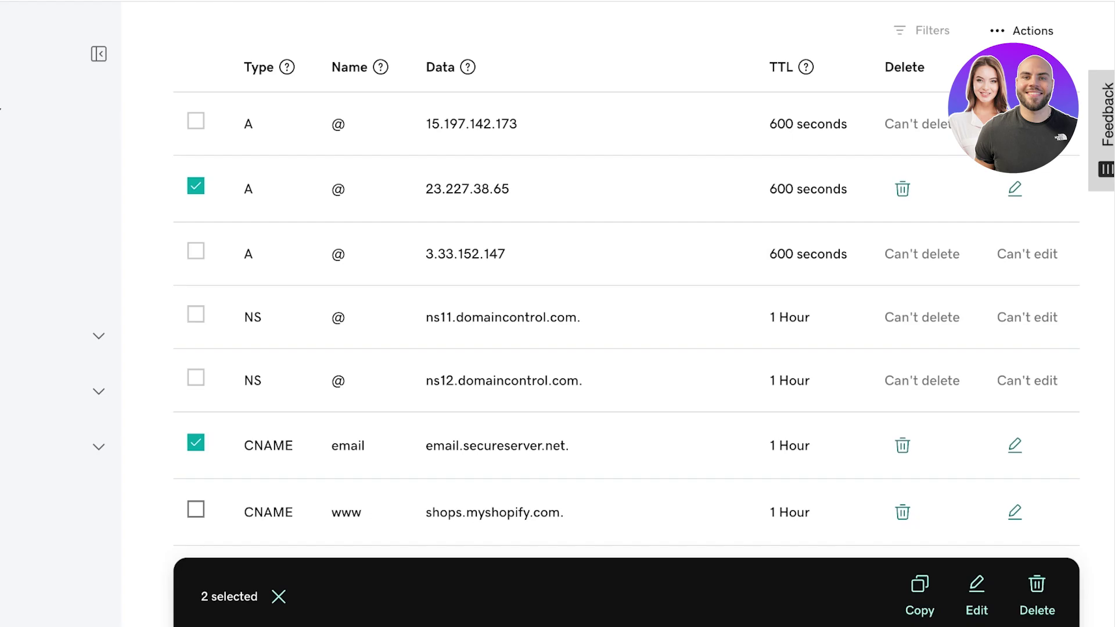
click(196, 509)
scroll(196, 509, down, 4)
click(195, 395)
click(196, 462)
scroll(195, 462, up, 8)
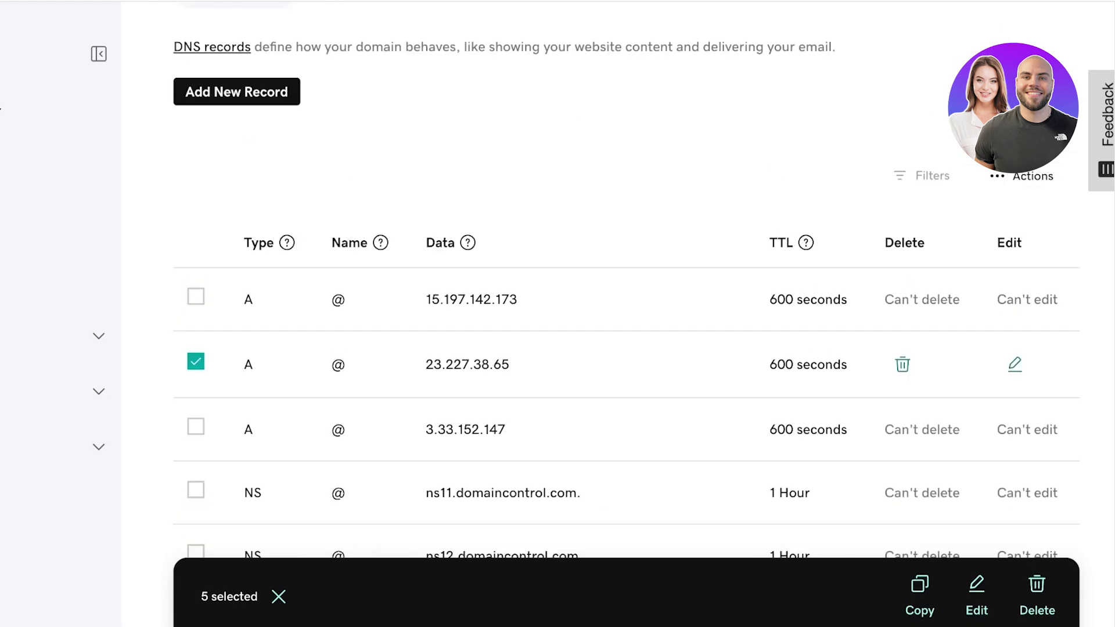
scroll(626, 314, up, 1)
click(1020, 263)
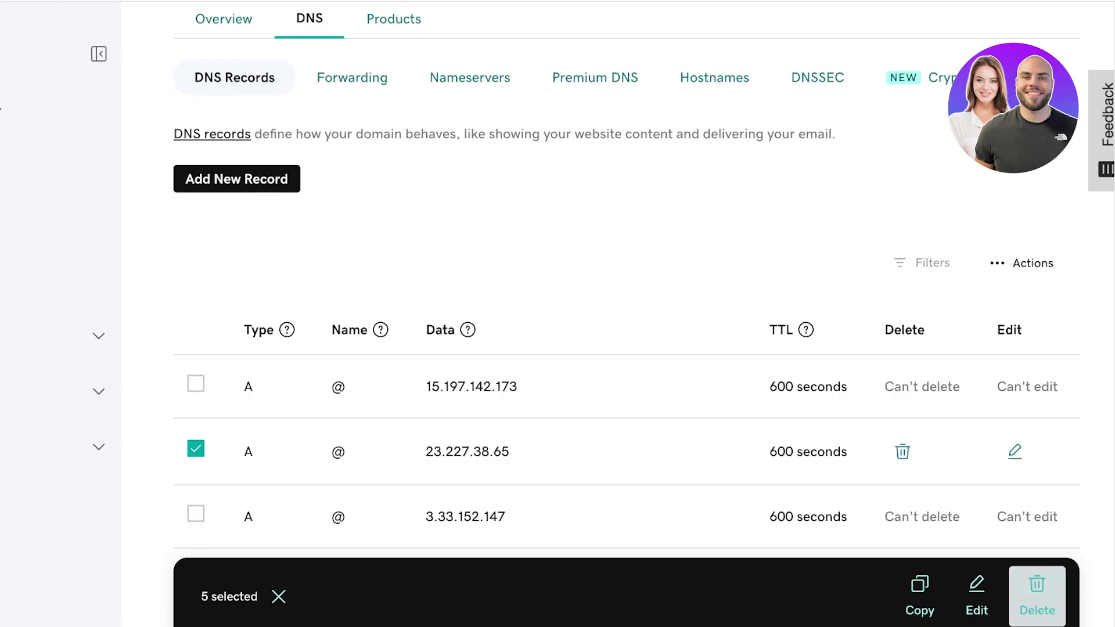
click(1037, 592)
click(73, 356)
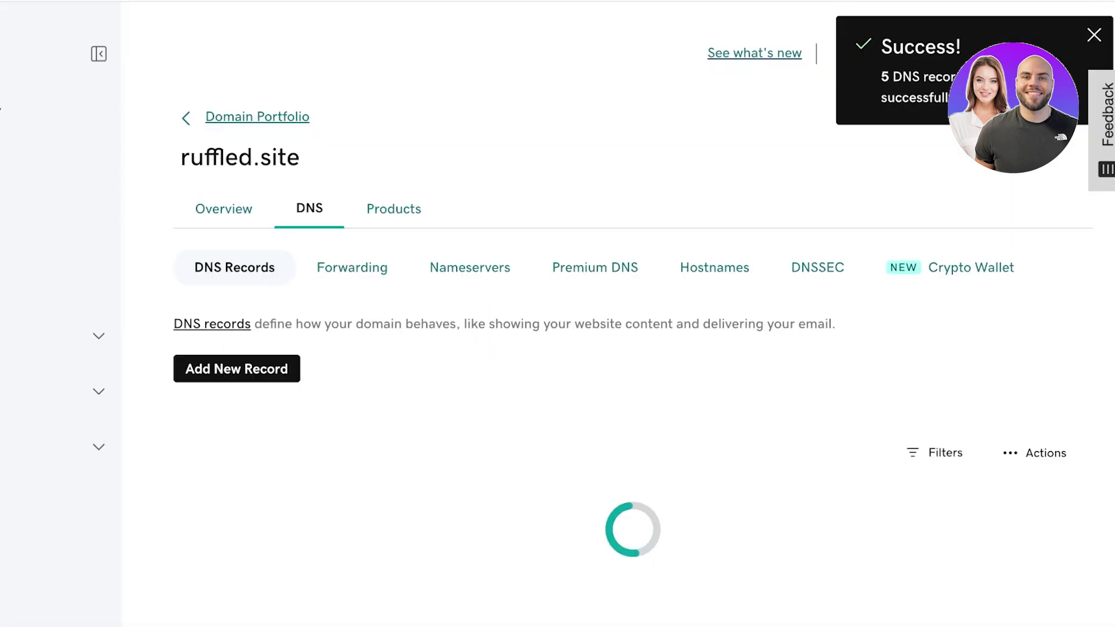
Delete the three remaining TXT records and the _autodiscover SRV record from the DNS records
scroll(626, 317, down, 1)
scroll(625, 317, down, 1)
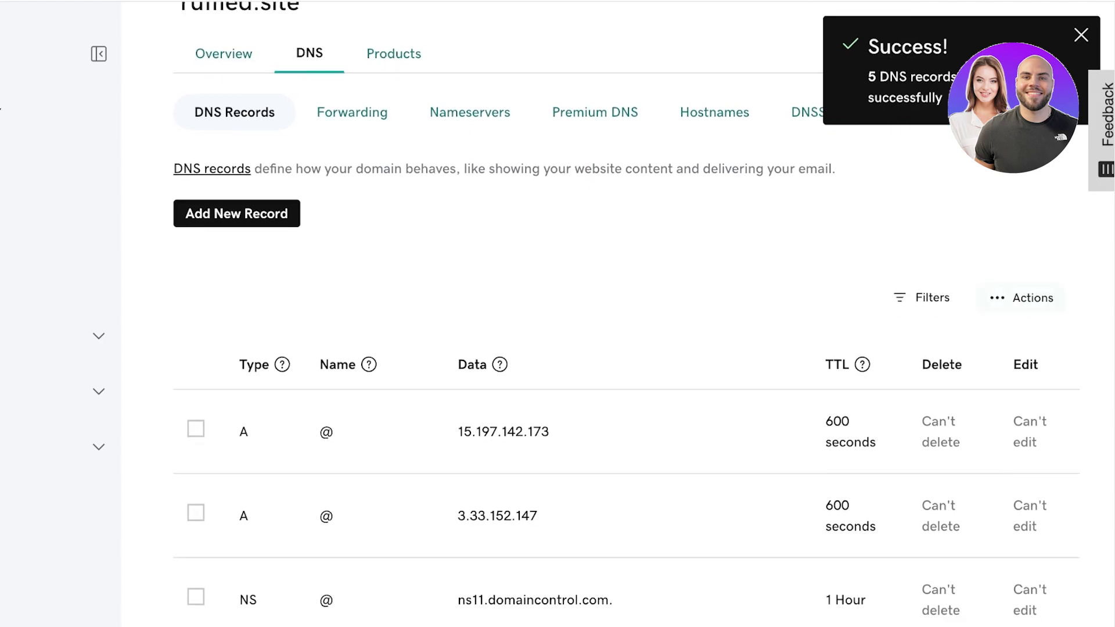
click(1021, 238)
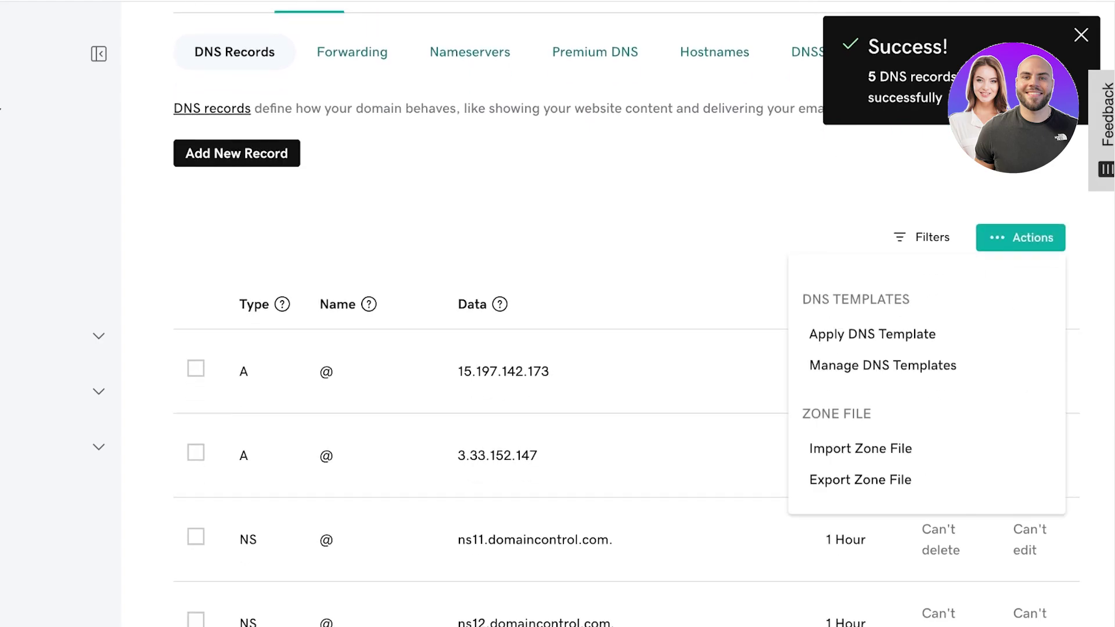
scroll(859, 480, down, 10)
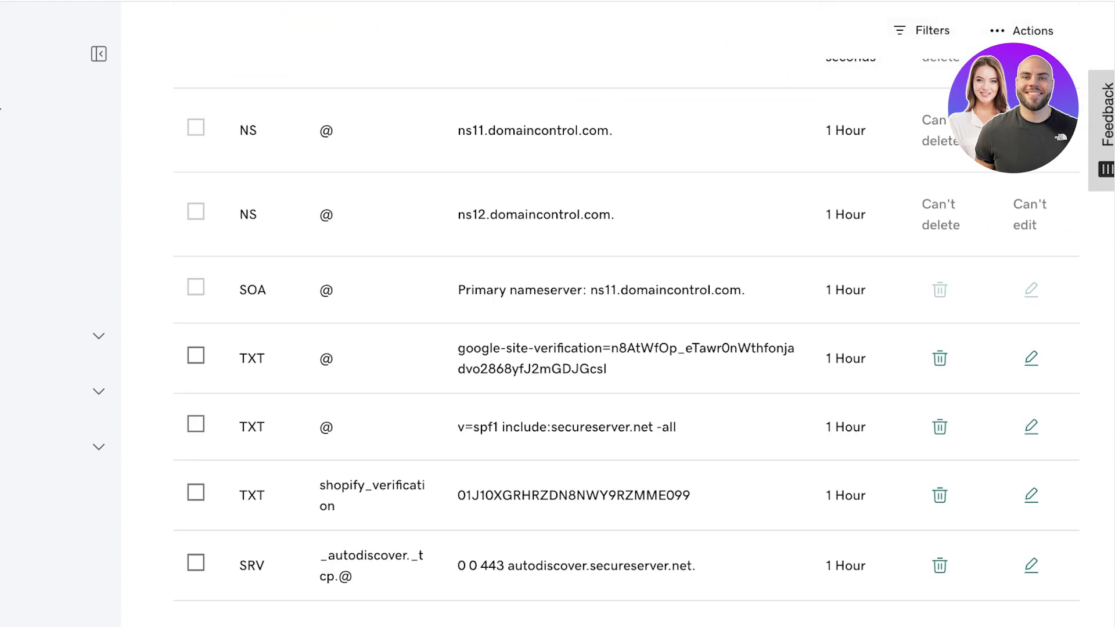
click(195, 563)
click(196, 493)
click(196, 424)
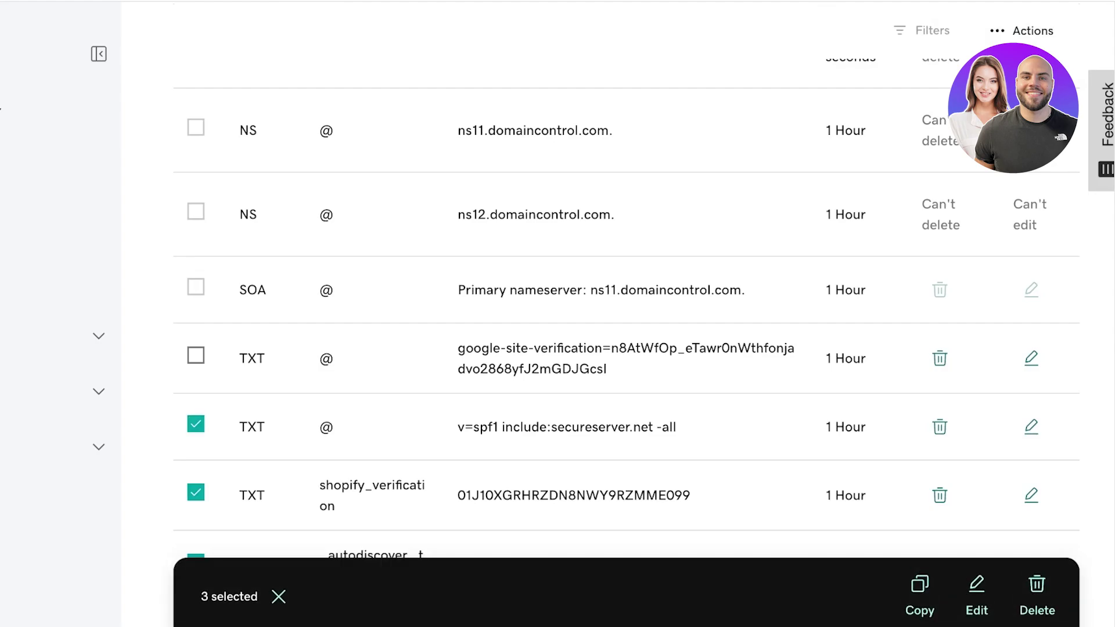
click(195, 355)
scroll(195, 355, down, 1)
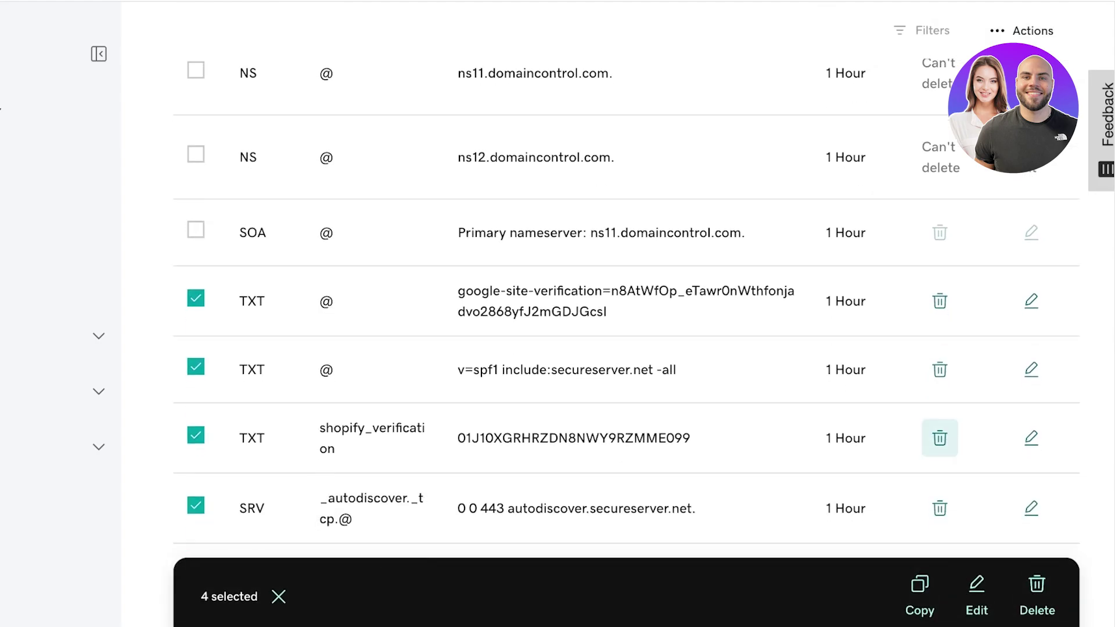
click(1036, 595)
click(72, 356)
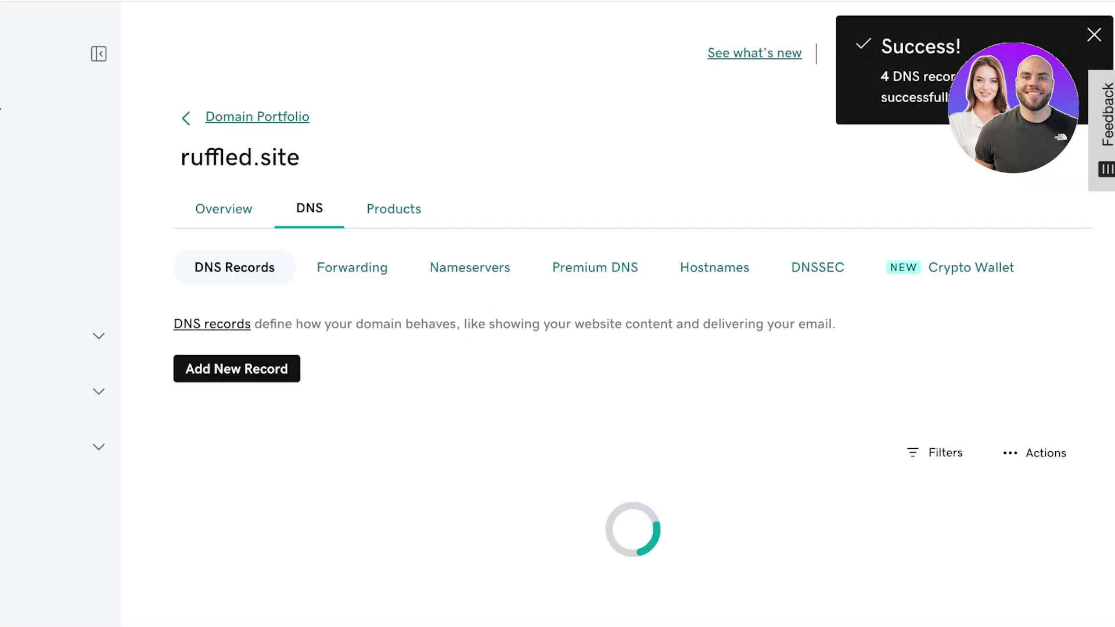
Remove the permanent (301) forwarding set for ruffled.site
scroll(626, 314, down, 5)
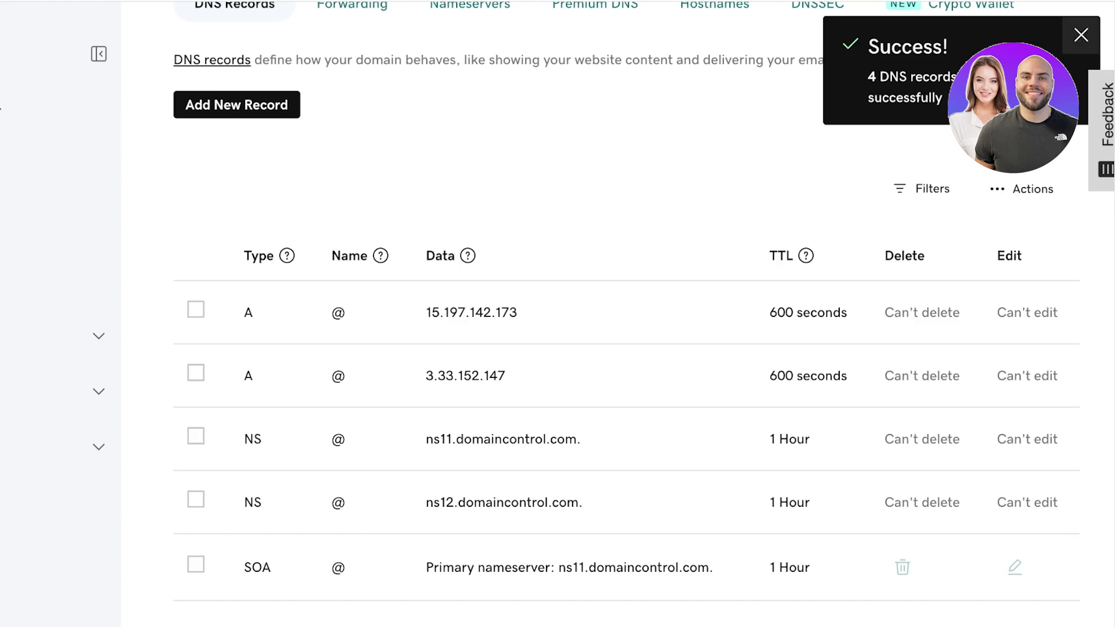
scroll(626, 314, up, 5)
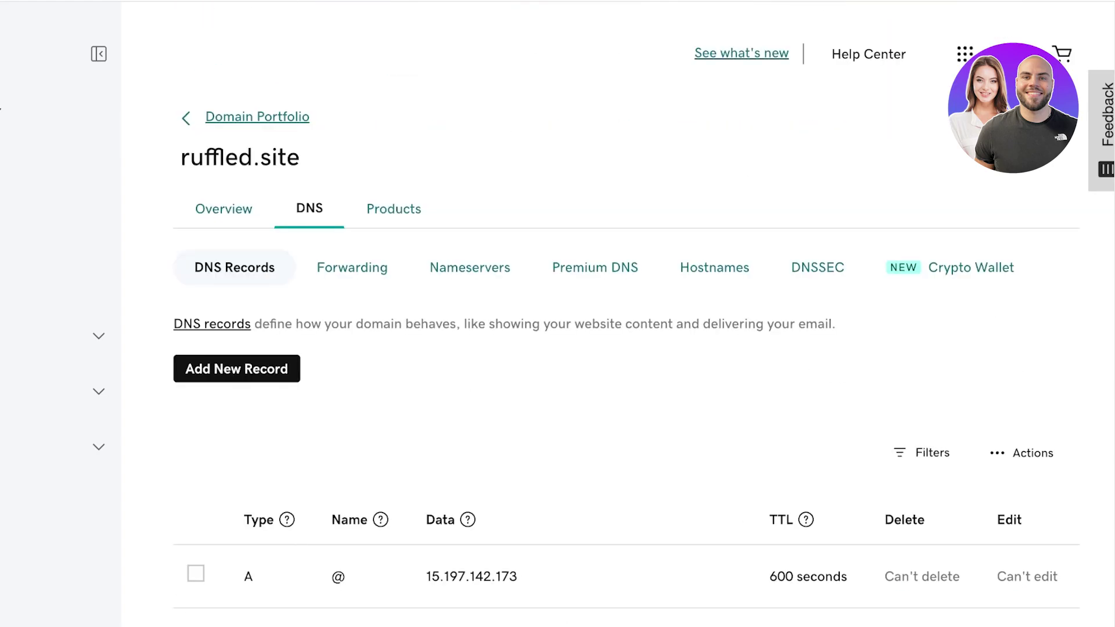
click(352, 268)
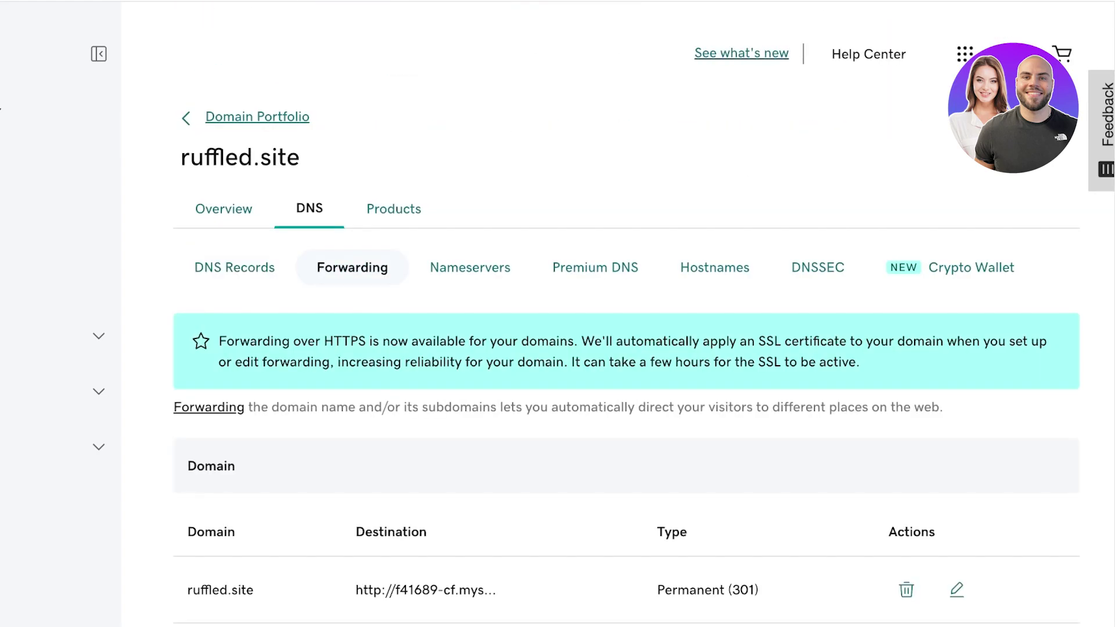
scroll(626, 321, down, 7)
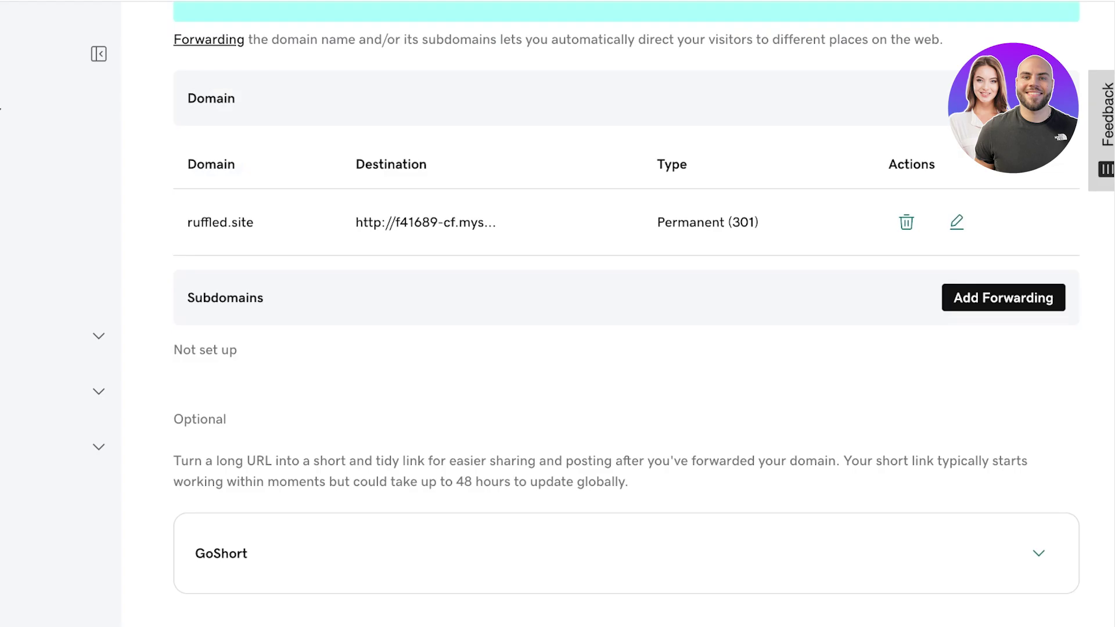
scroll(525, 261, up, 7)
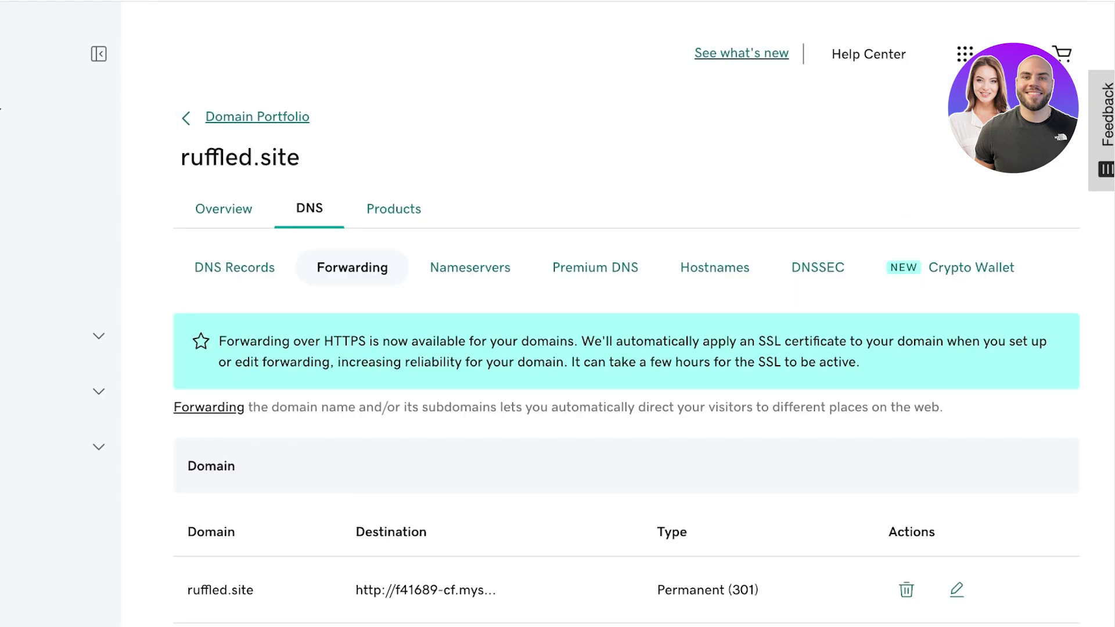
scroll(525, 261, down, 2)
click(906, 507)
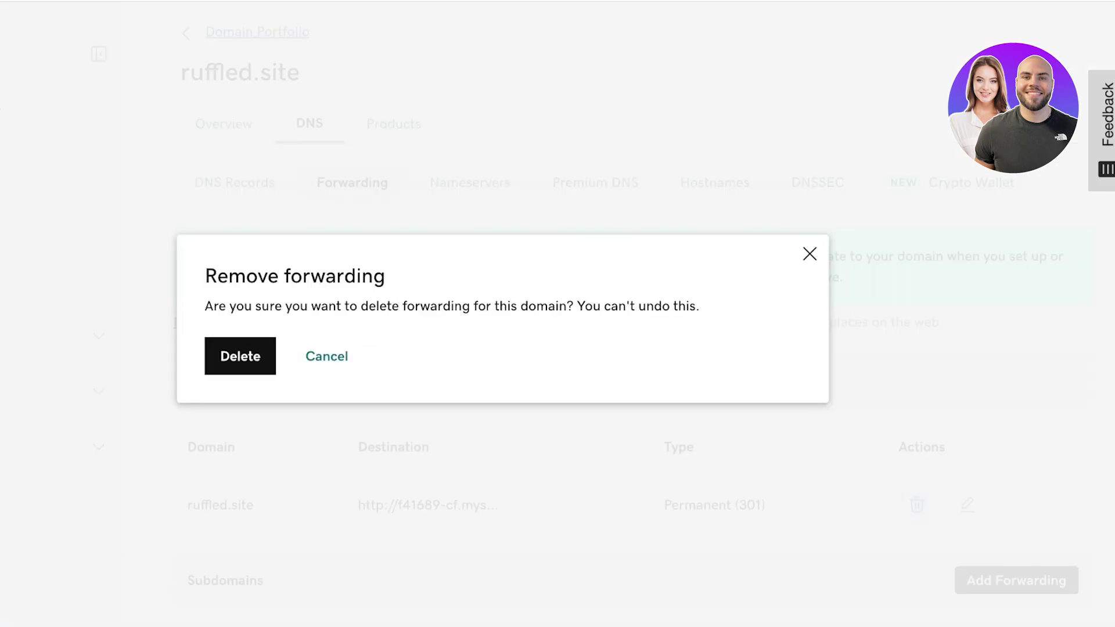
click(240, 356)
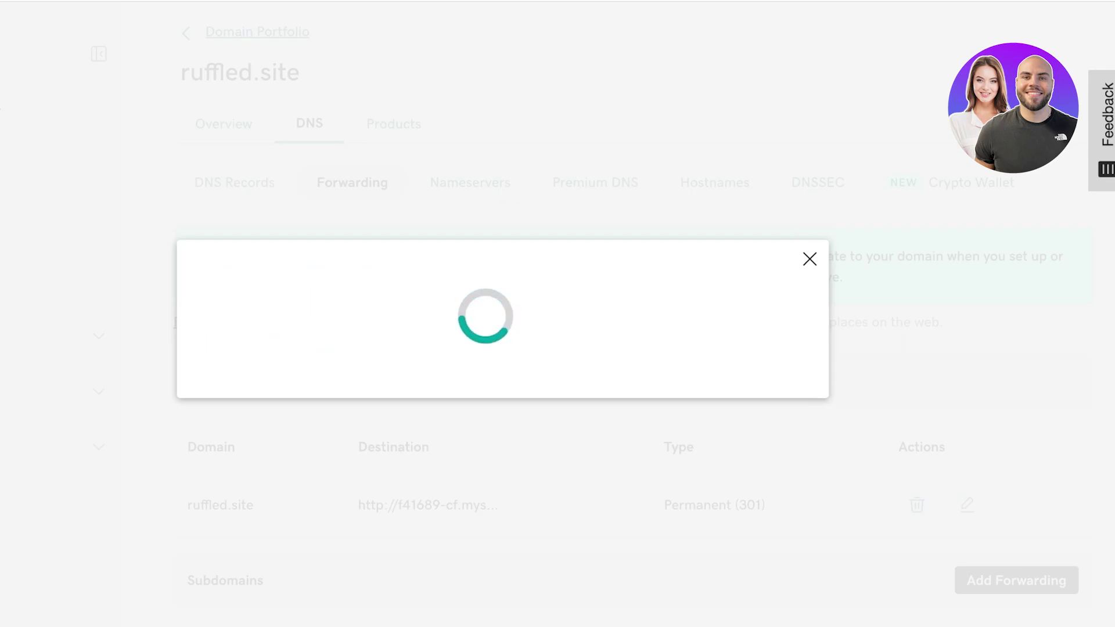
Review the nameservers of ruffled.site and return to its DNS records
scroll(626, 348, down, 3)
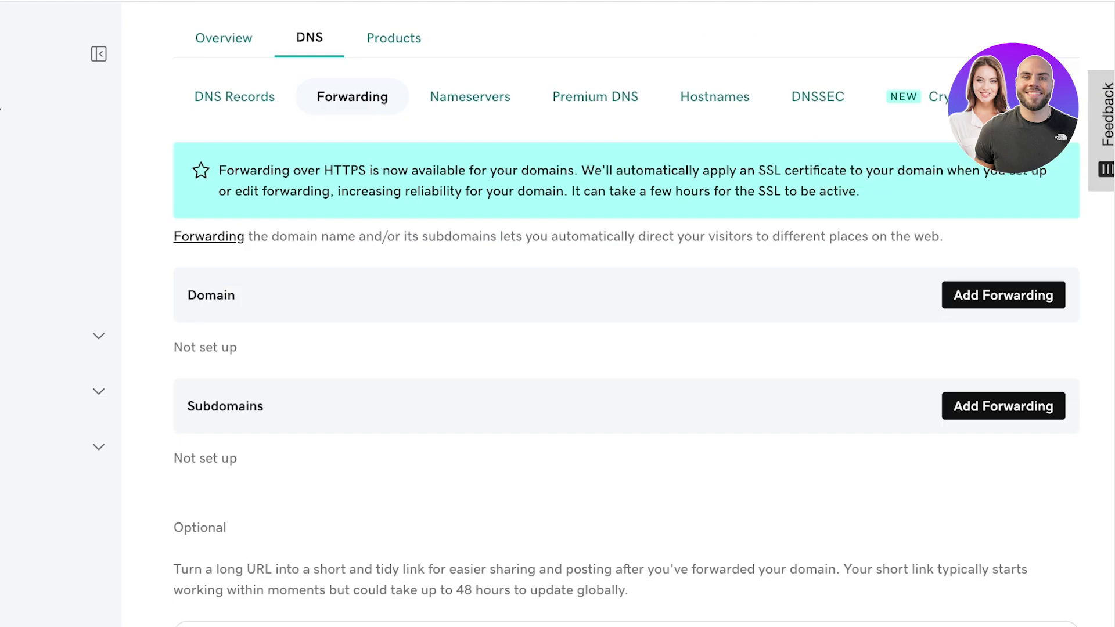
click(470, 97)
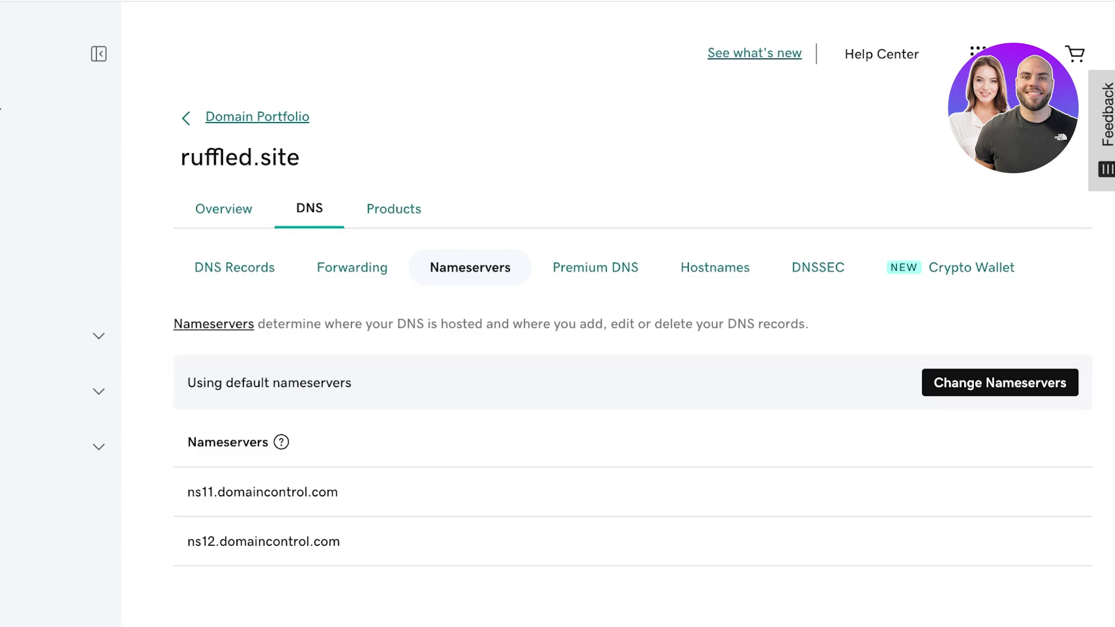
click(234, 268)
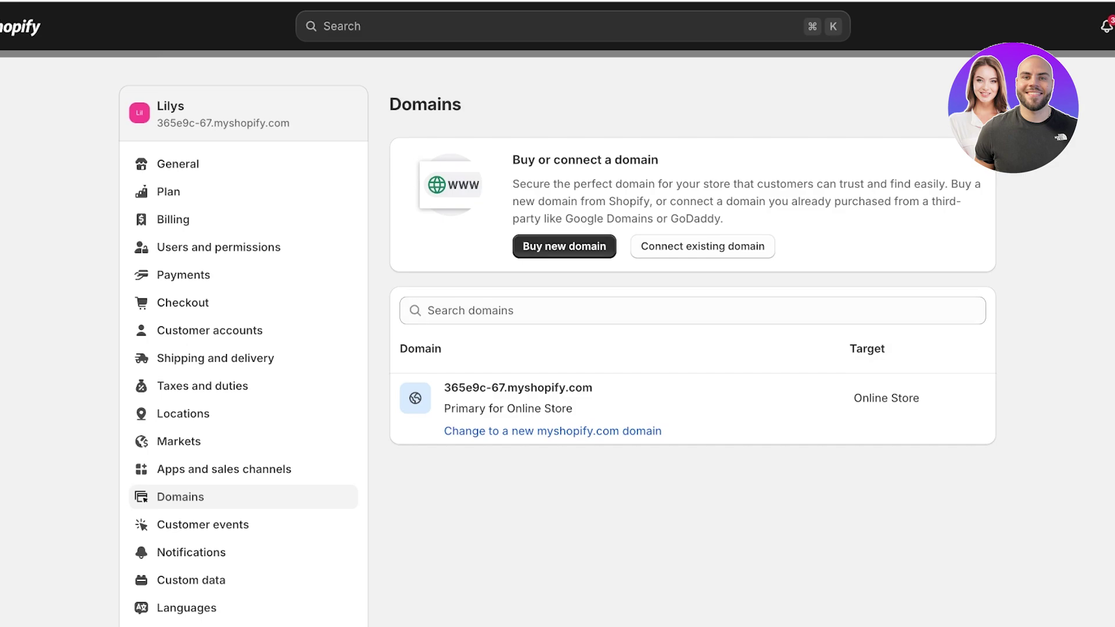
Switch back to Shopify and submit ruffled.site as an existing domain to connect
click(702, 246)
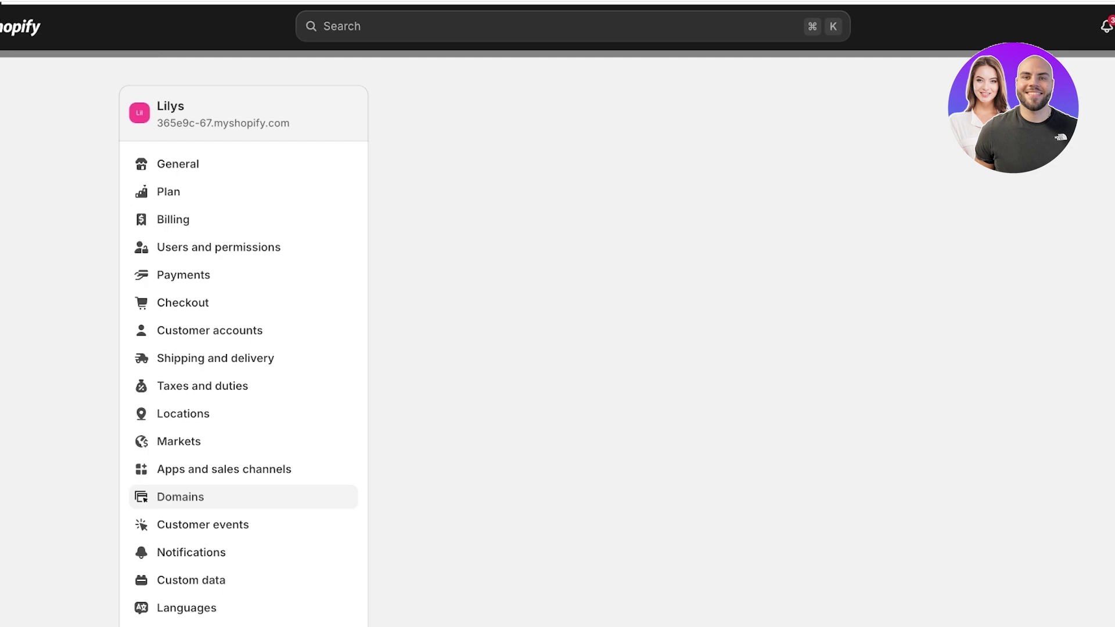
text(ruffl)
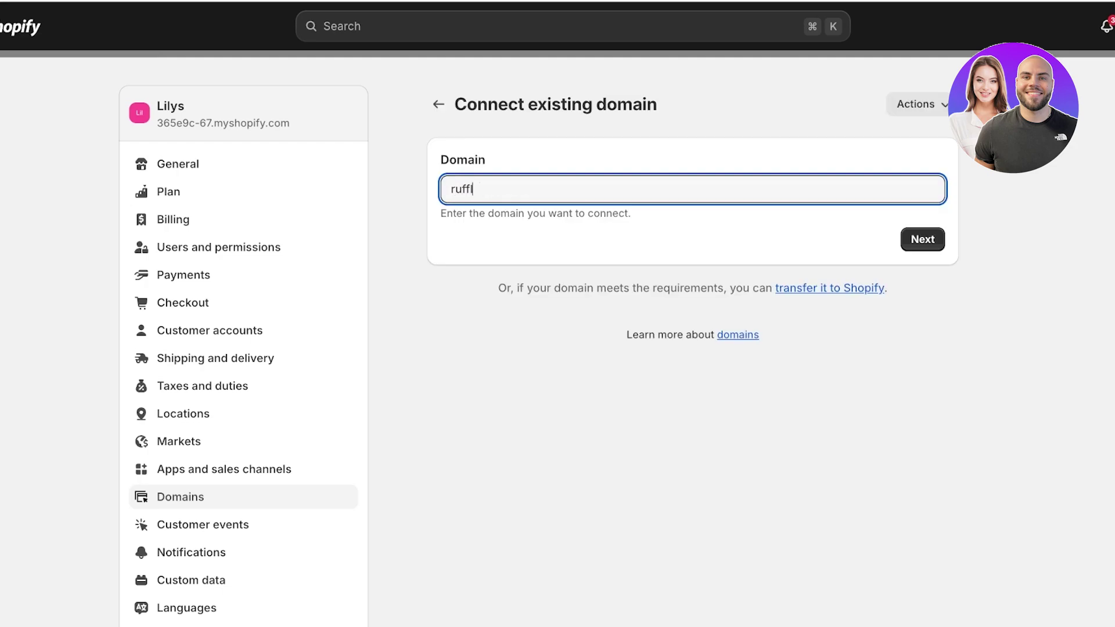
text(ed.site)
key(Return)
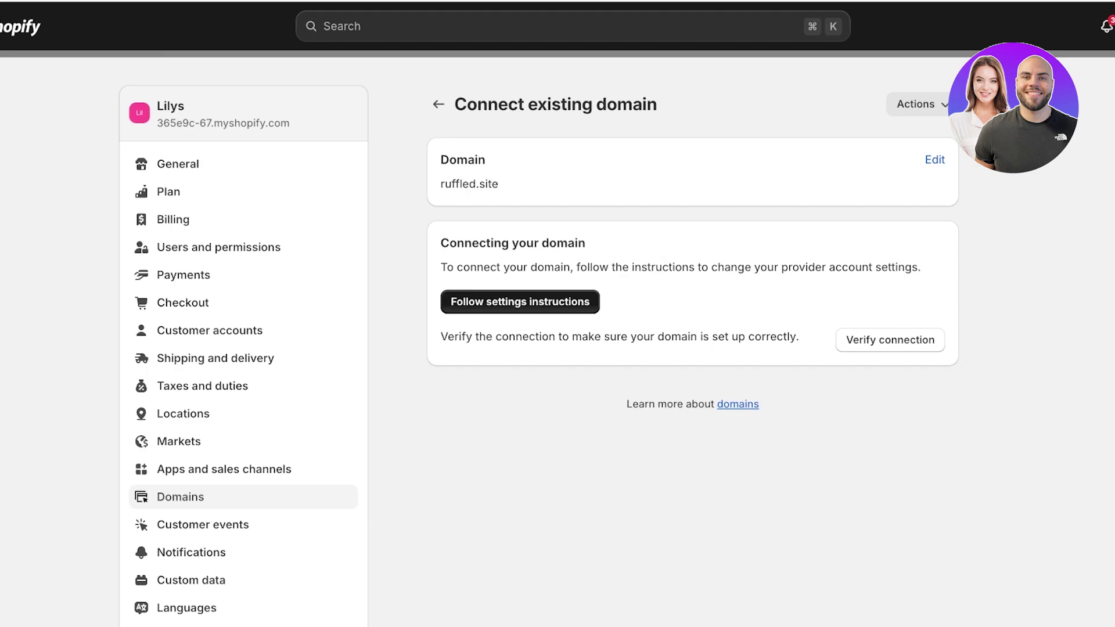
Open the connection instructions for ruffled.site, verify the domain connection, and return to the store's domain list
click(519, 301)
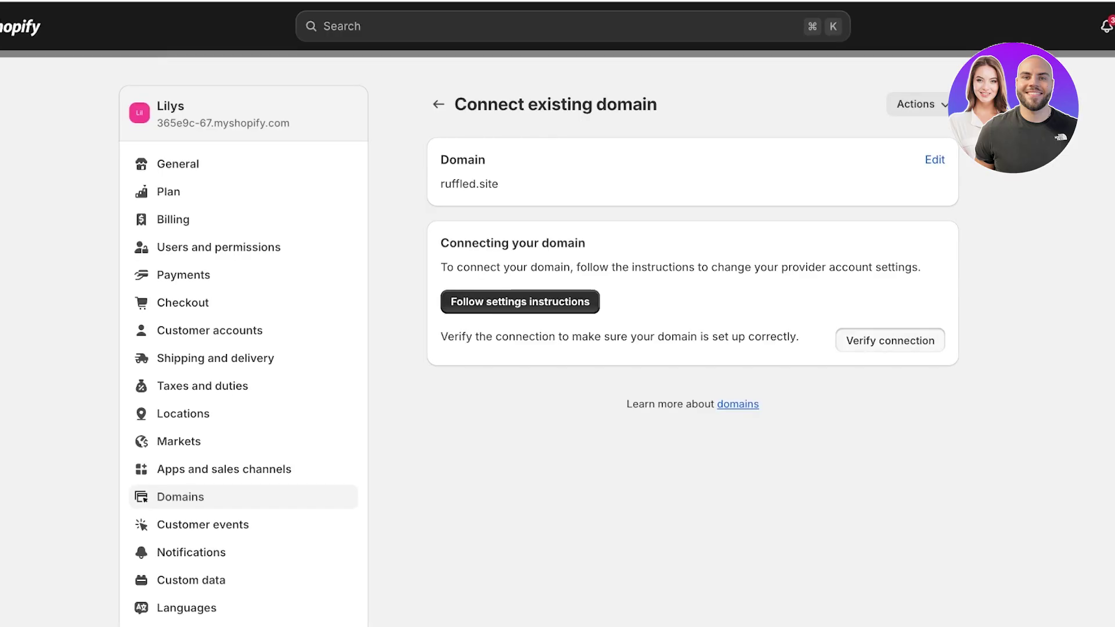
click(889, 338)
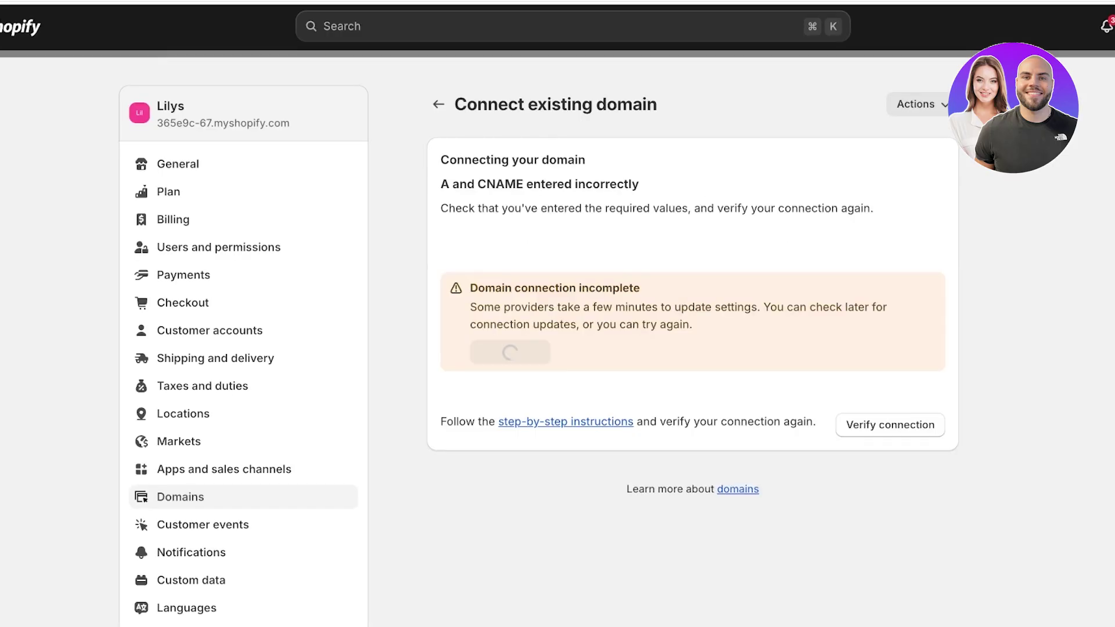
drag(453, 184, 467, 185)
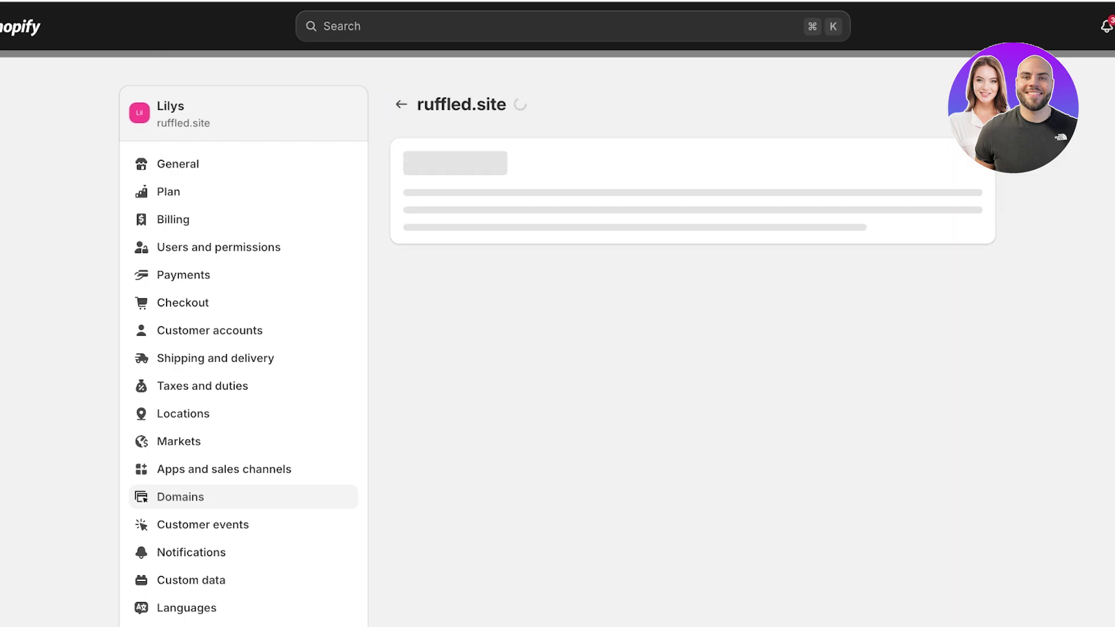
click(401, 104)
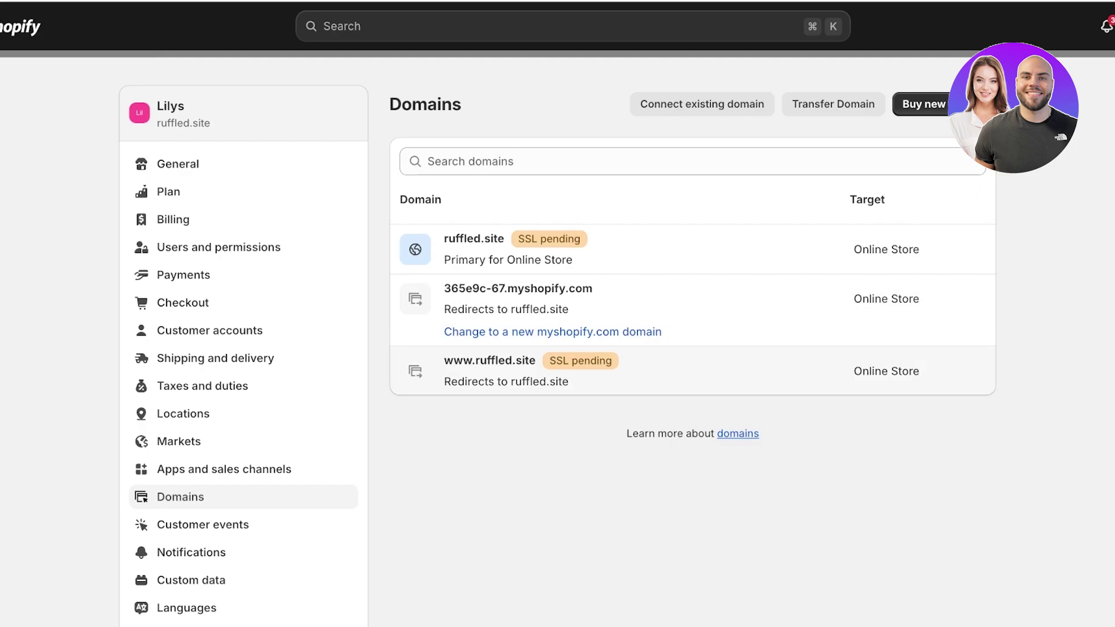
Review the details of ruffled.site and the help article on third-party domains, returning to the domain list
click(638, 249)
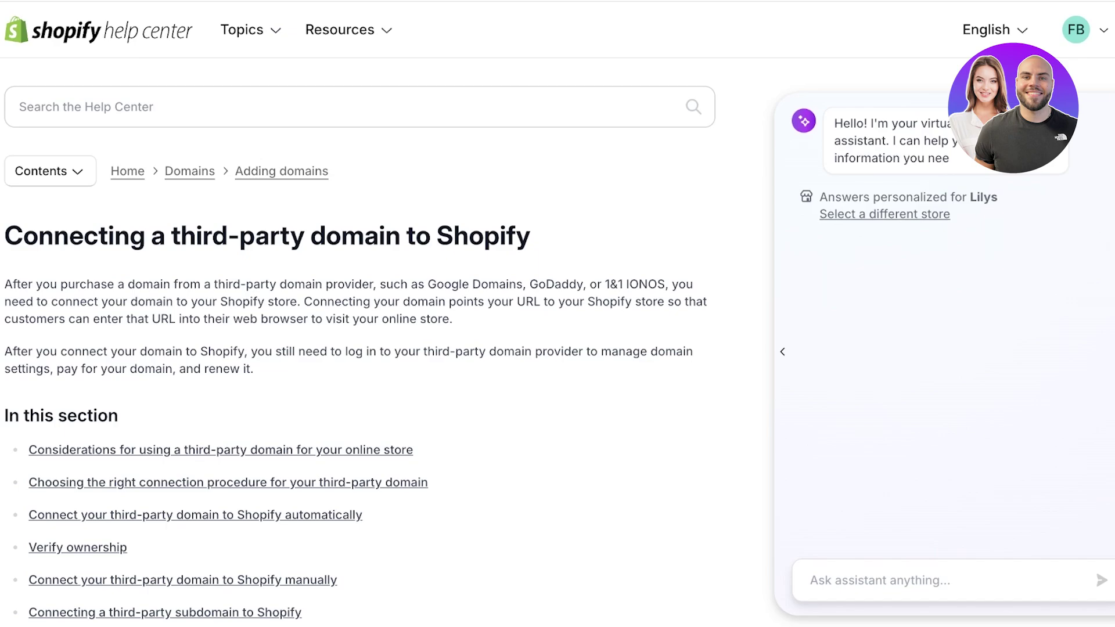
scroll(360, 343, down, 5)
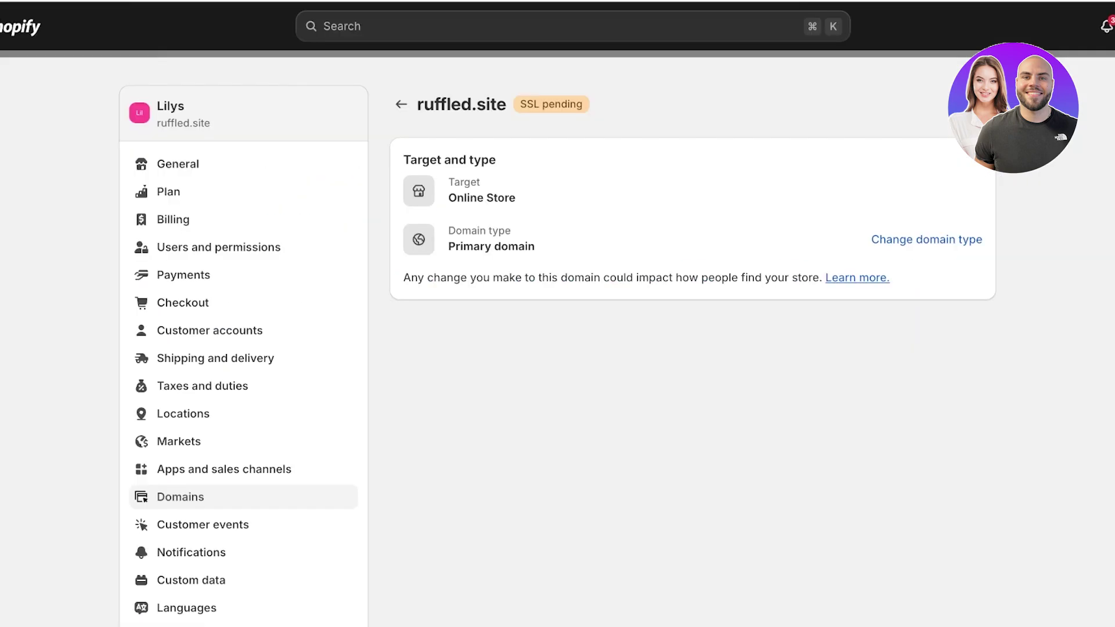
click(400, 105)
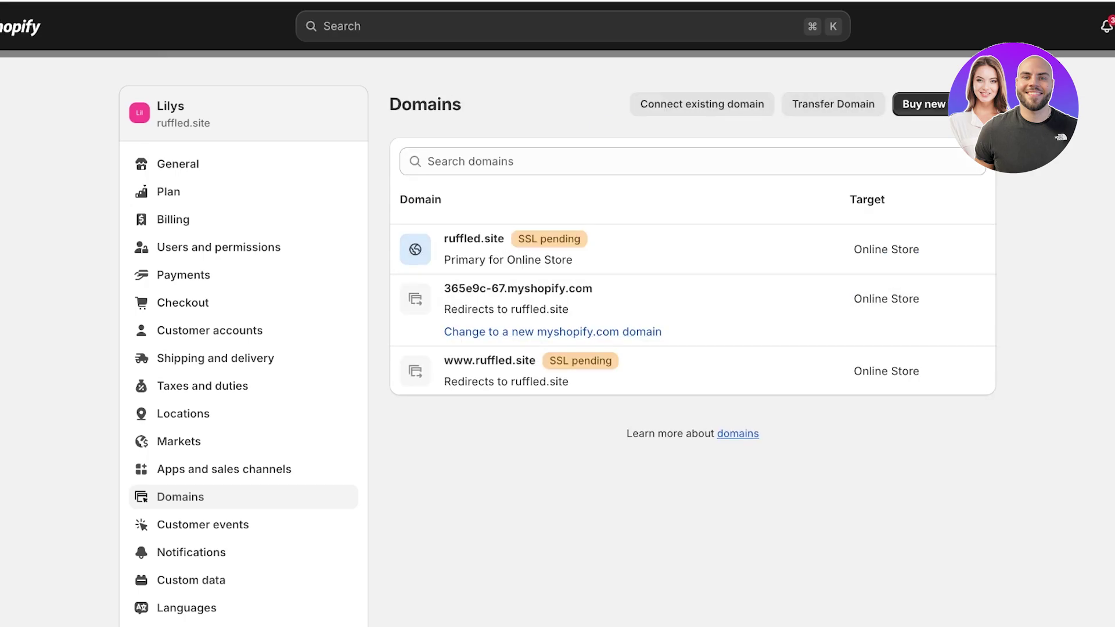
click(489, 361)
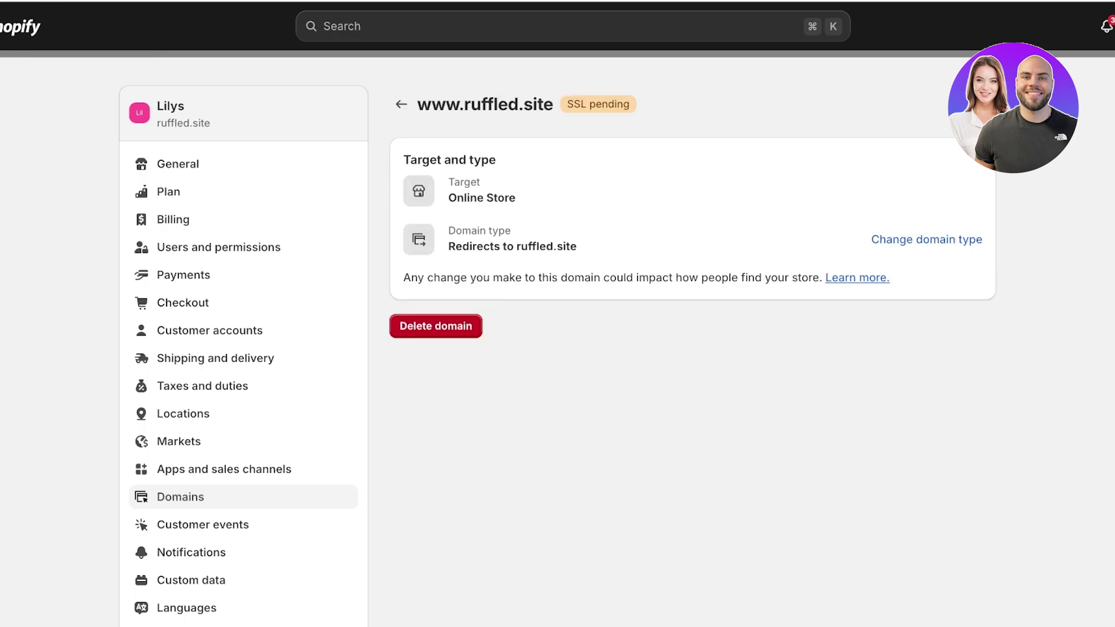
click(435, 325)
click(797, 373)
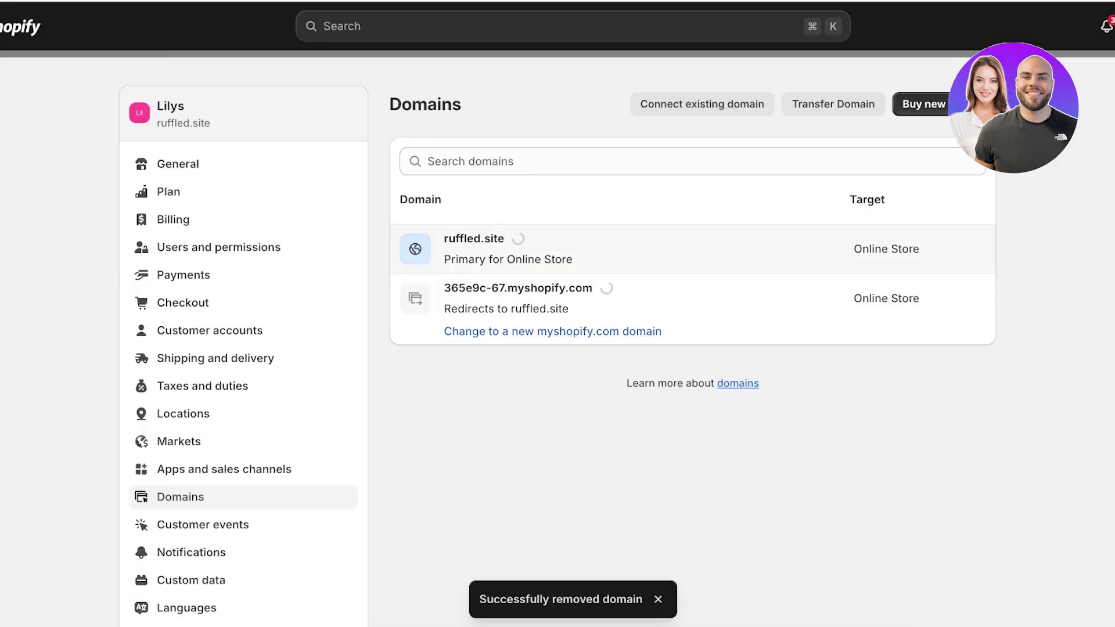
Inspect the domain type options of ruffled.site without changing them, and check the details of the myshopify.com domain
click(474, 248)
click(926, 239)
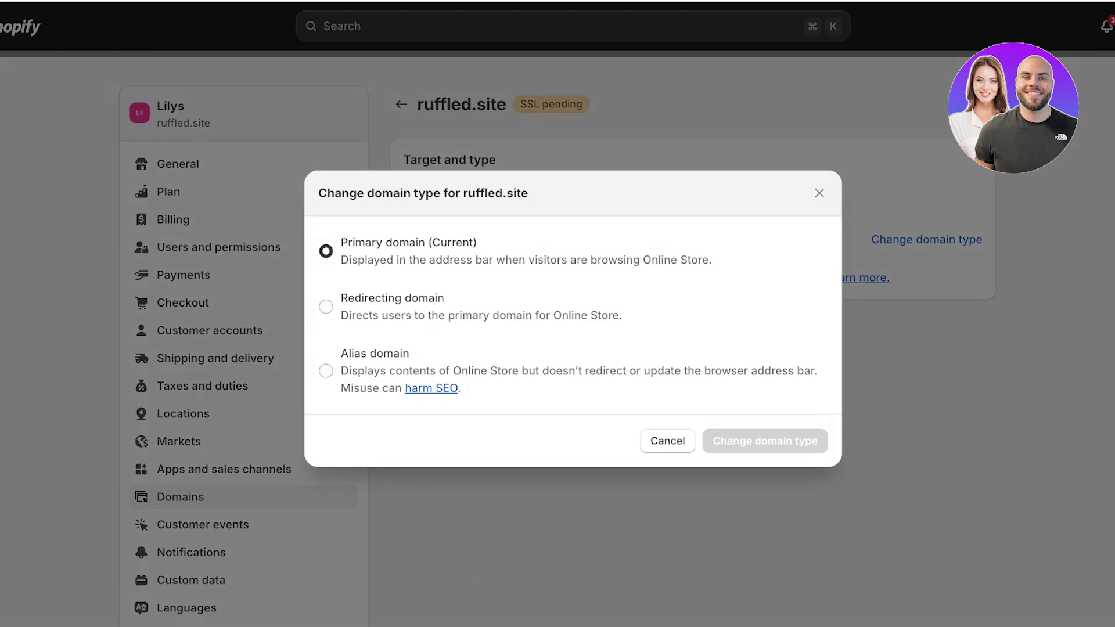
key(Escape)
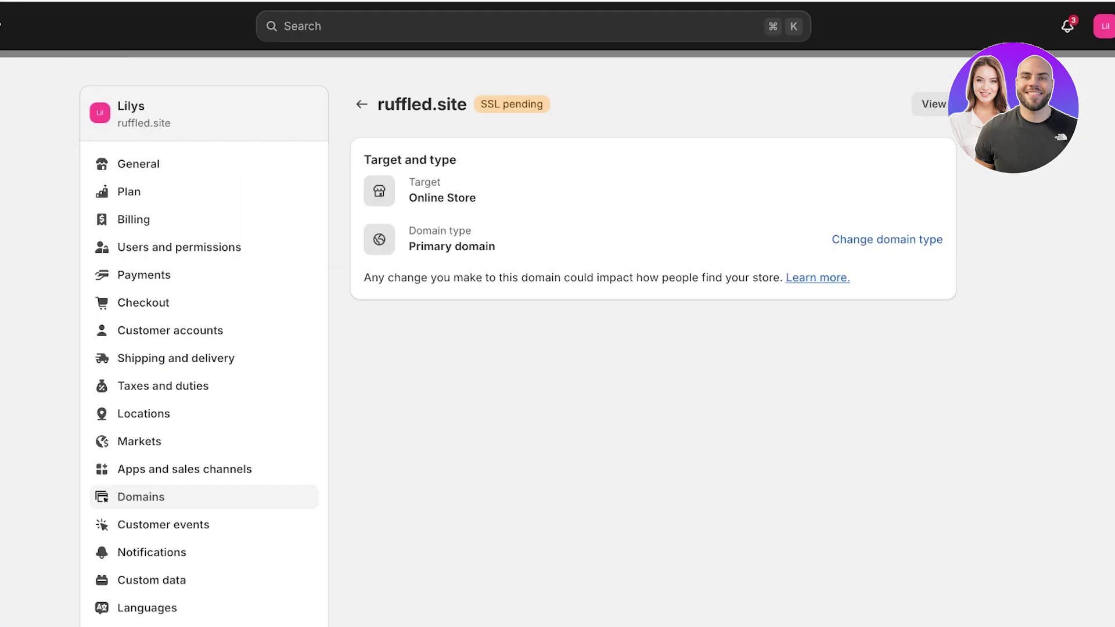
click(362, 105)
click(479, 288)
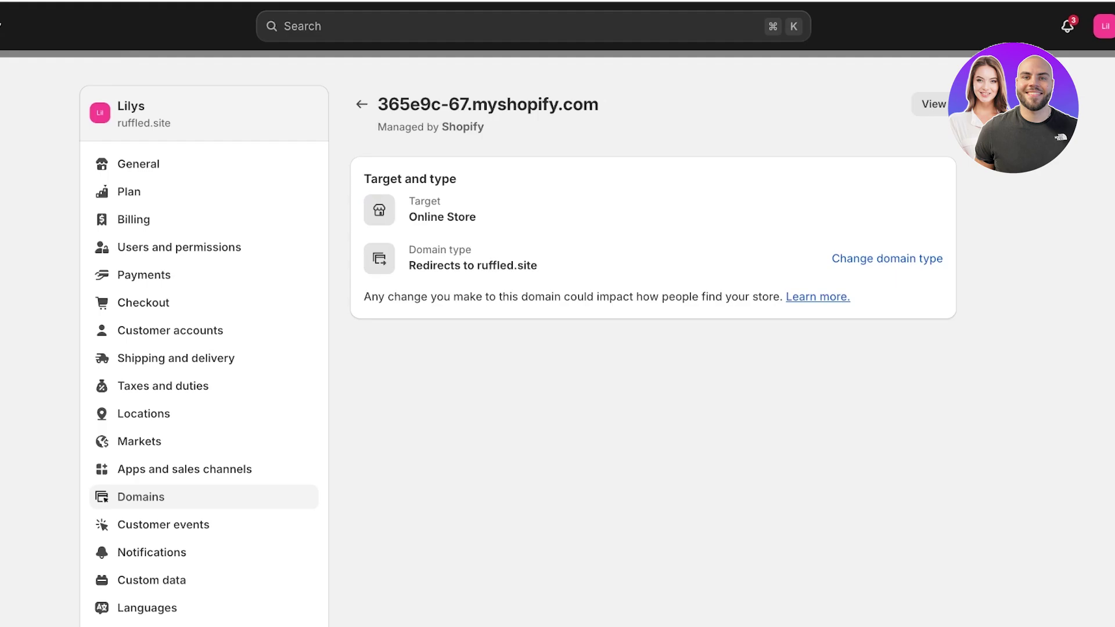
click(362, 105)
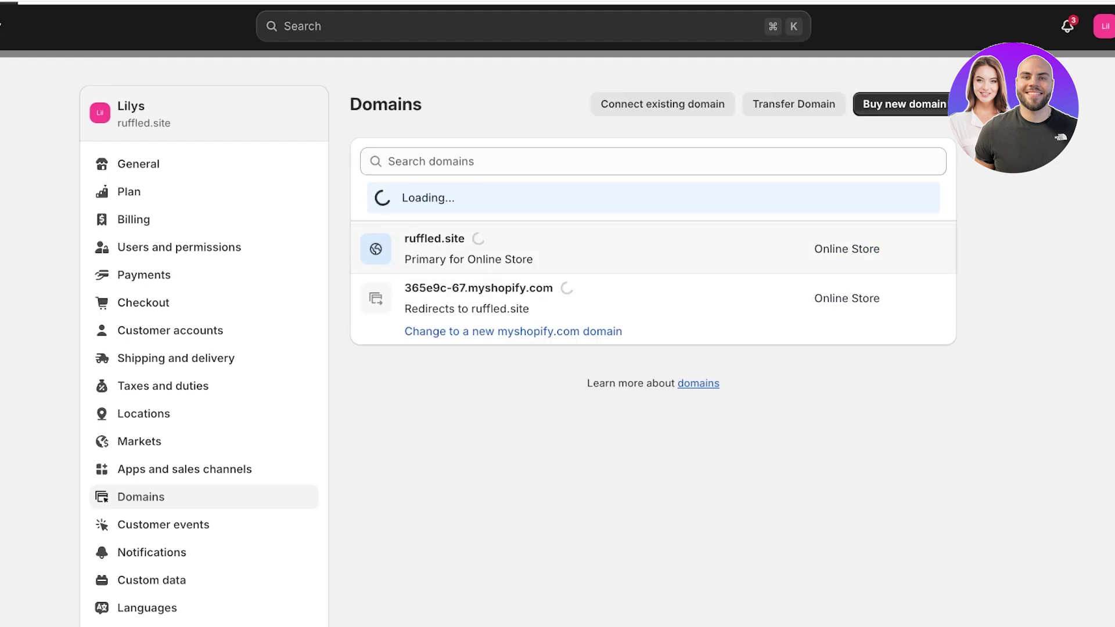
click(436, 240)
click(361, 104)
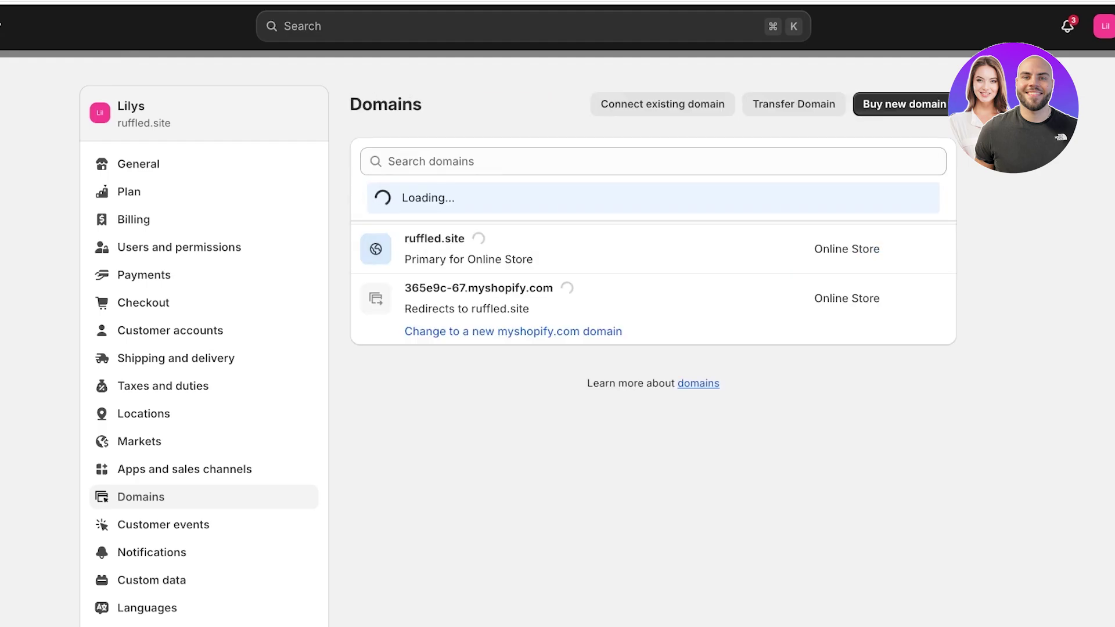
Try to connect ruffled.site again as an existing domain, and return to the domain list
click(657, 104)
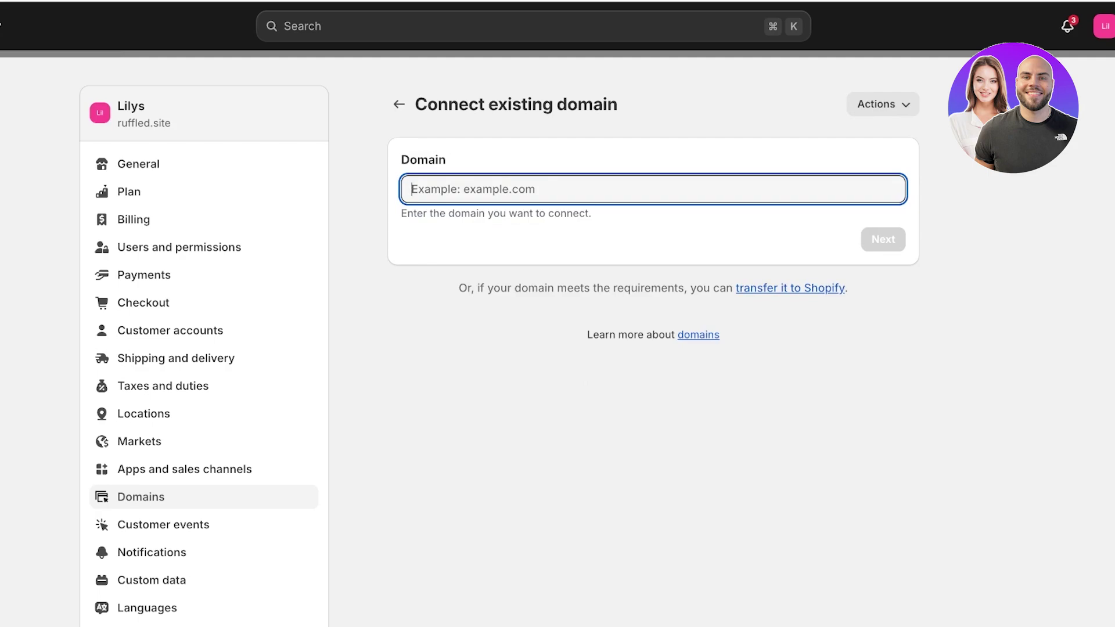
text(ruffled.site)
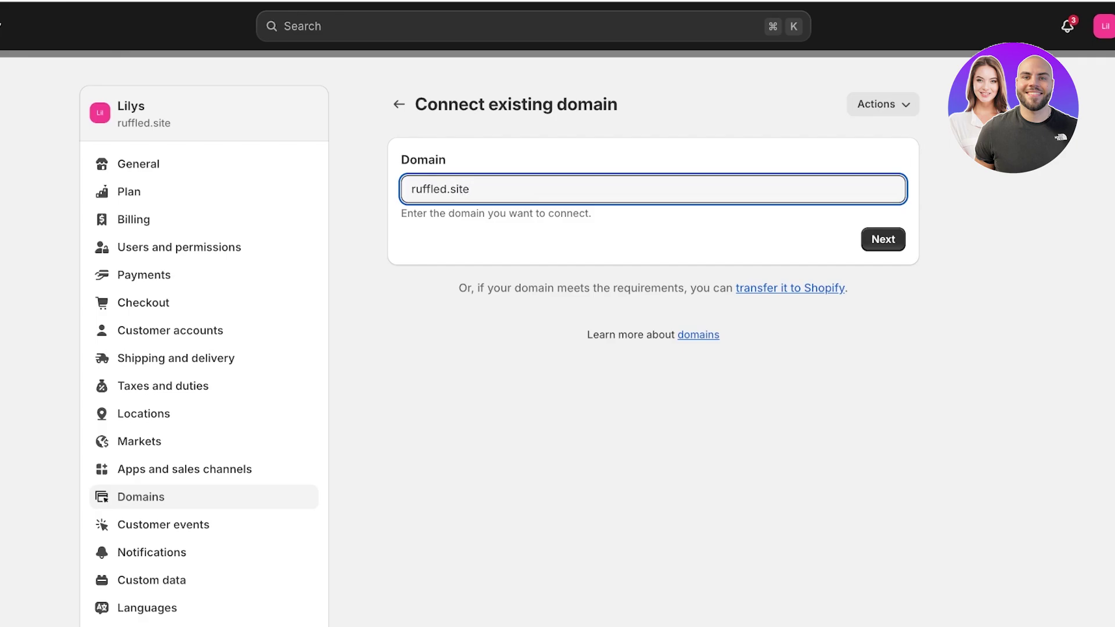
key(Return)
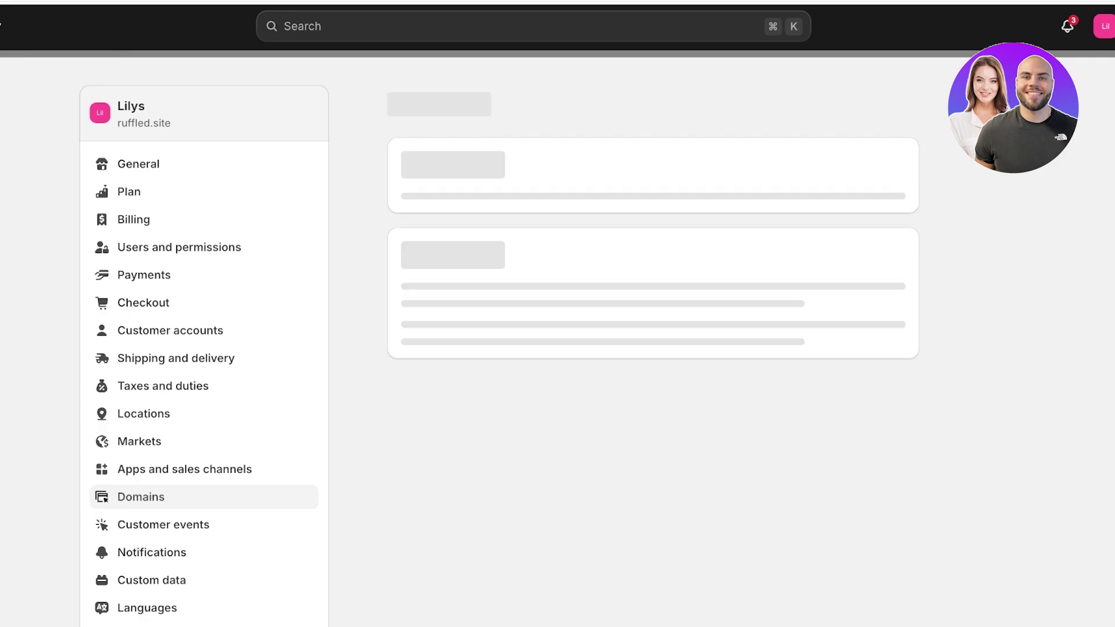
click(399, 104)
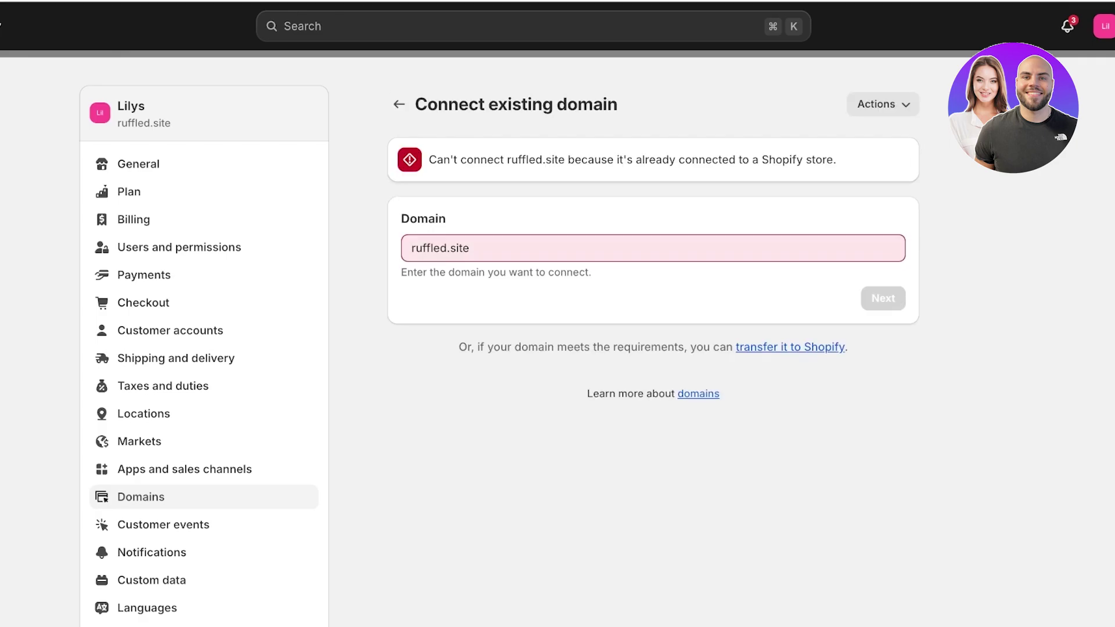
Change the domain type of ruffled.site from primary to alias domain
click(434, 239)
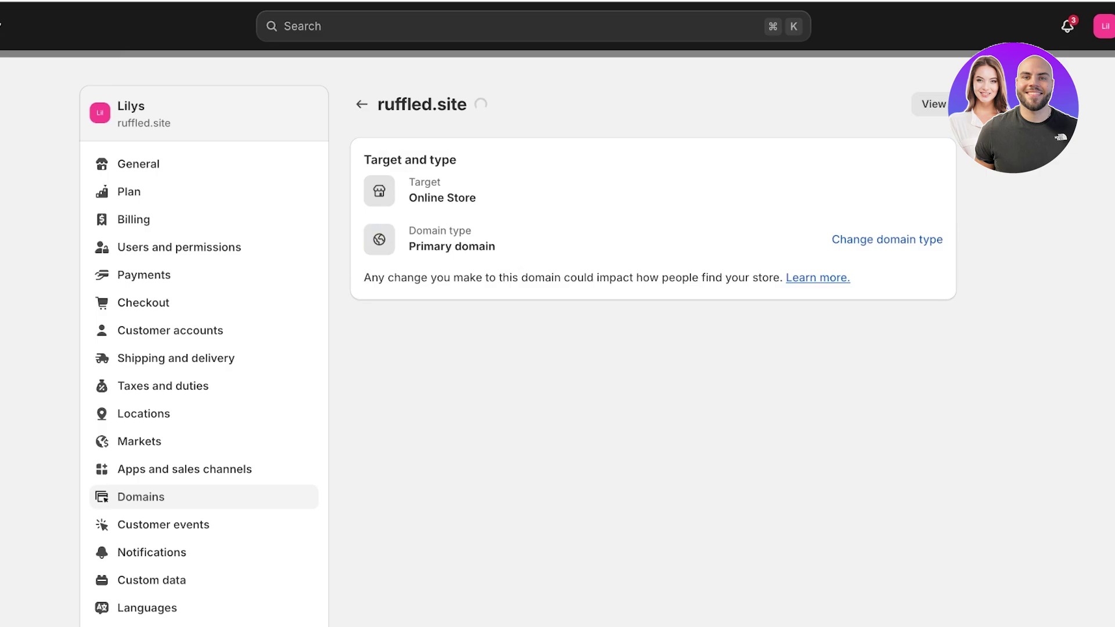
click(887, 240)
click(286, 371)
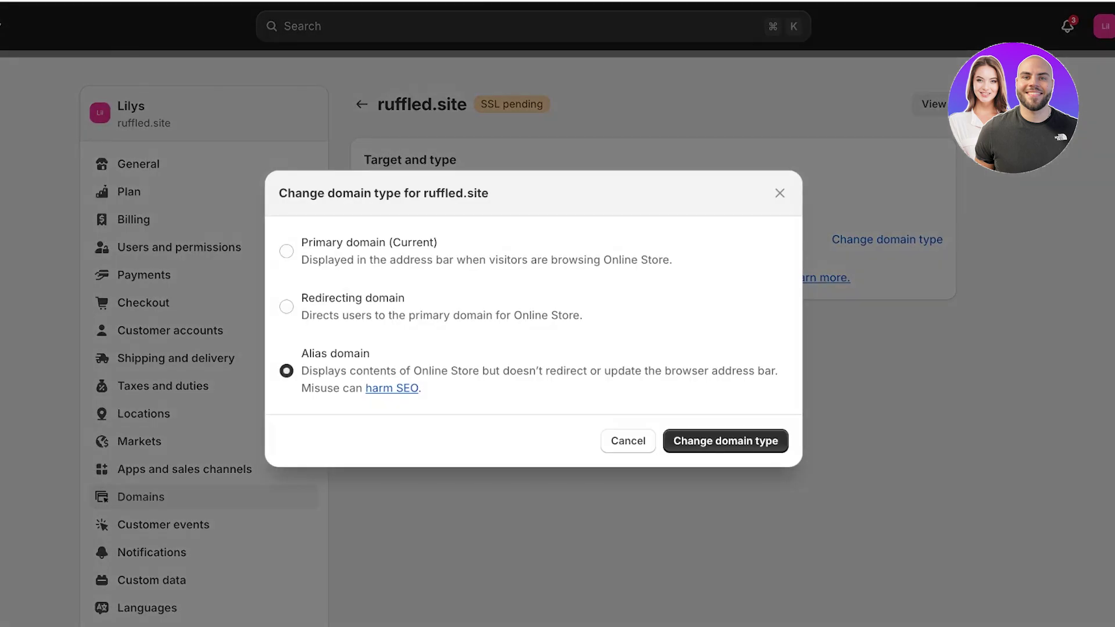
click(724, 441)
Delete the domain ruffled.site from the store
click(396, 384)
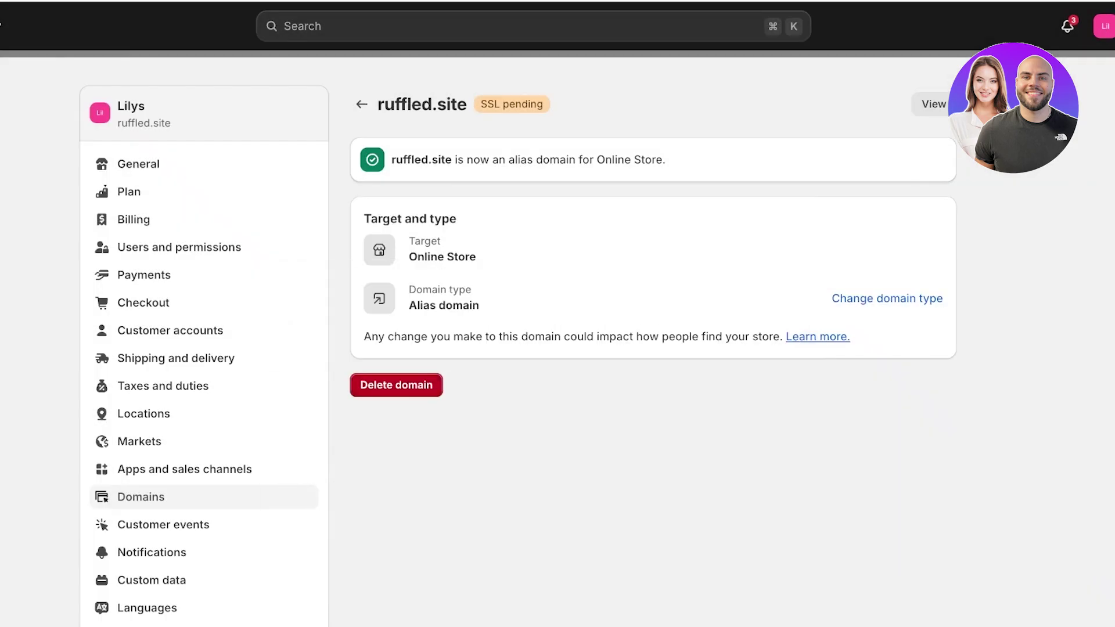
click(397, 385)
click(757, 364)
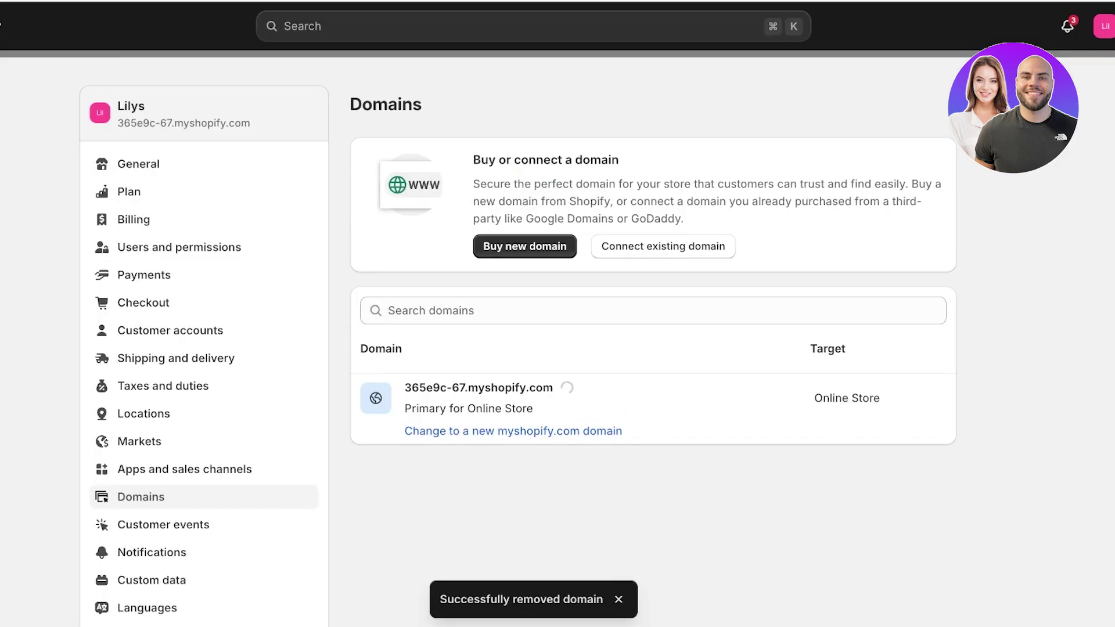
click(663, 247)
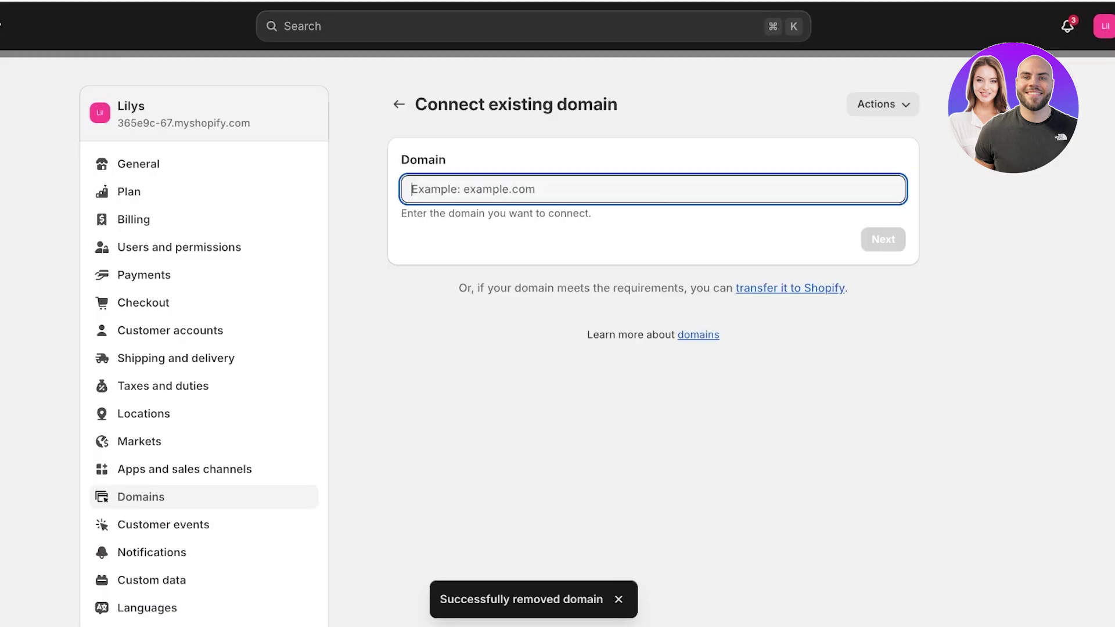
text(ww)
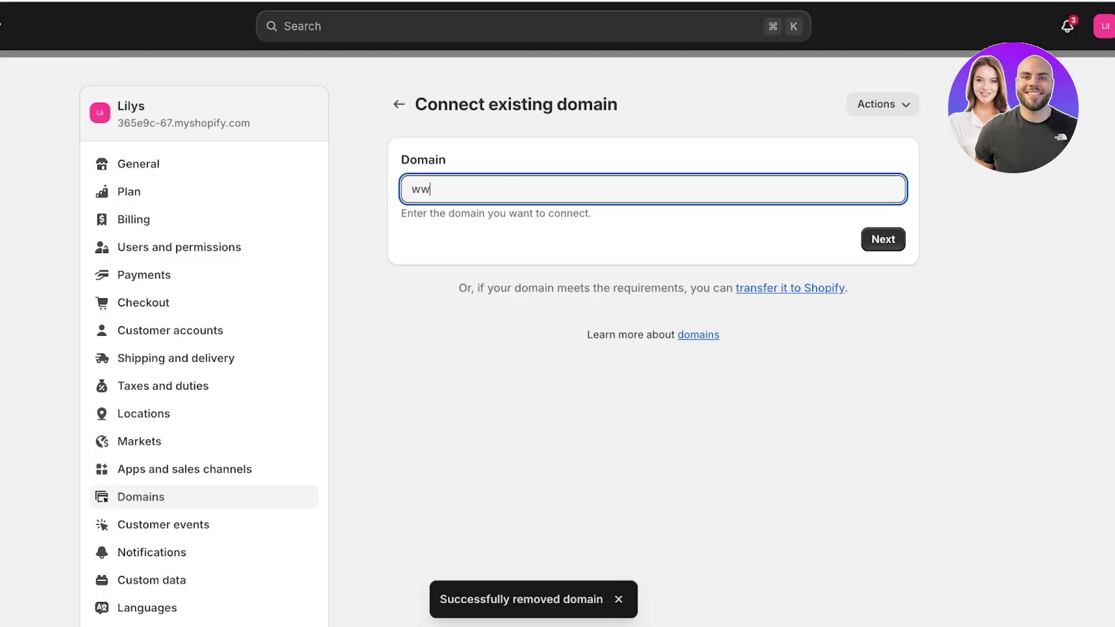
text(w.ruffled.site)
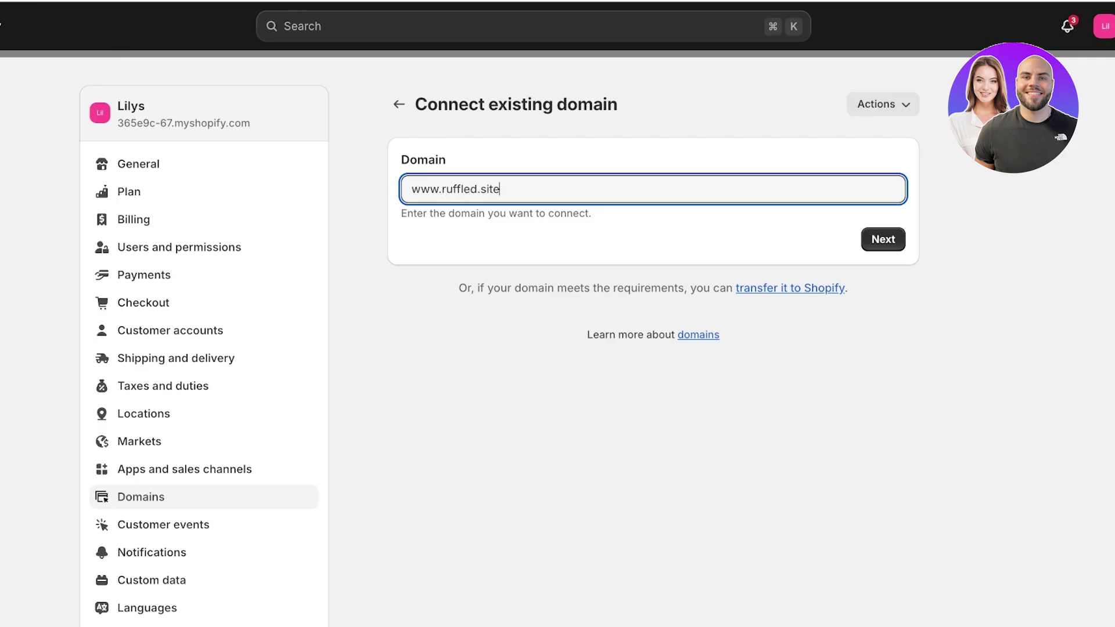
key(Return)
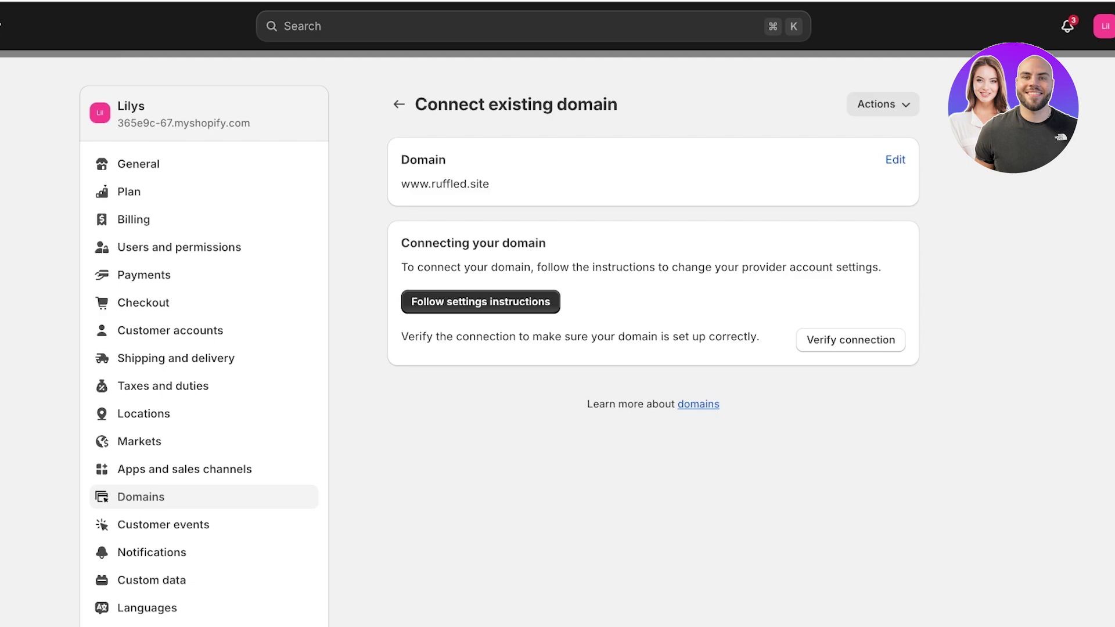
drag(570, 267, 882, 268)
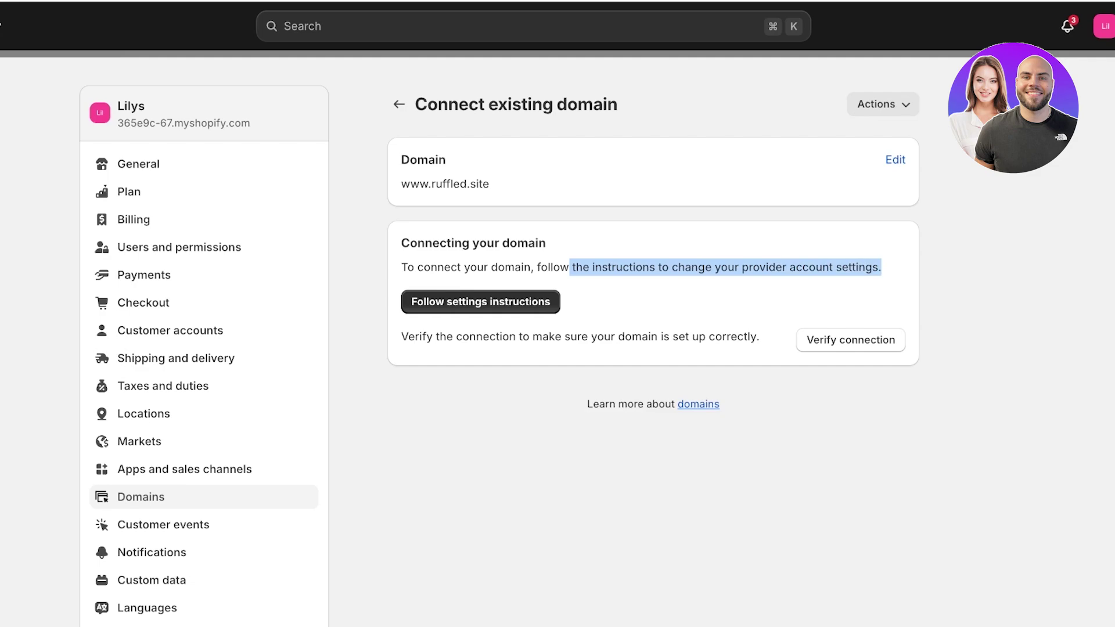
click(882, 268)
drag(414, 336, 708, 337)
click(709, 336)
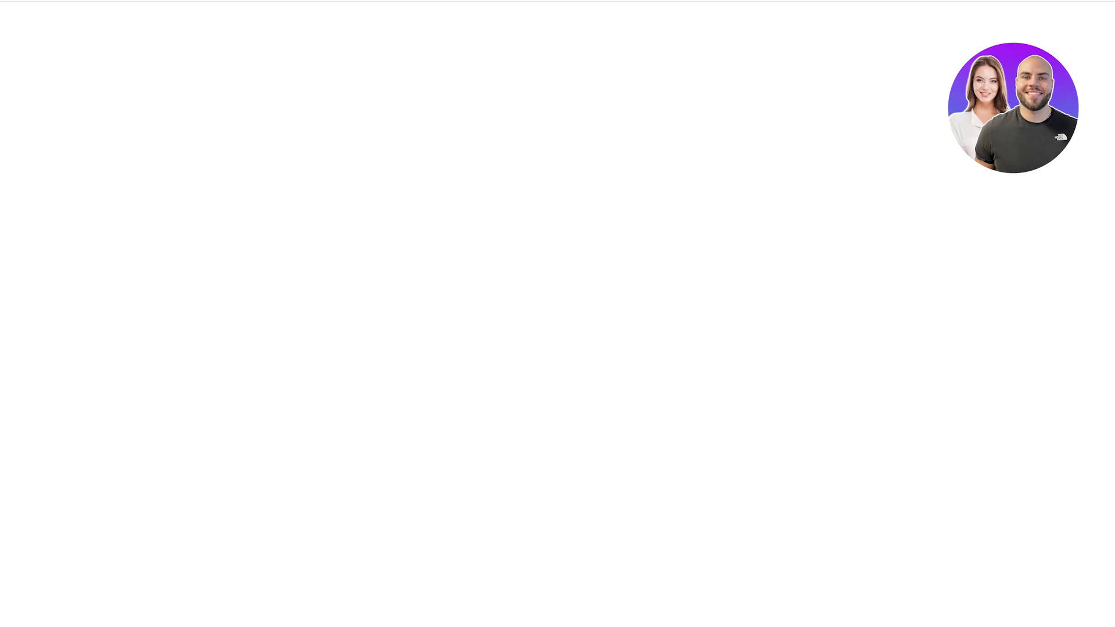
scroll(383, 290, down, 5)
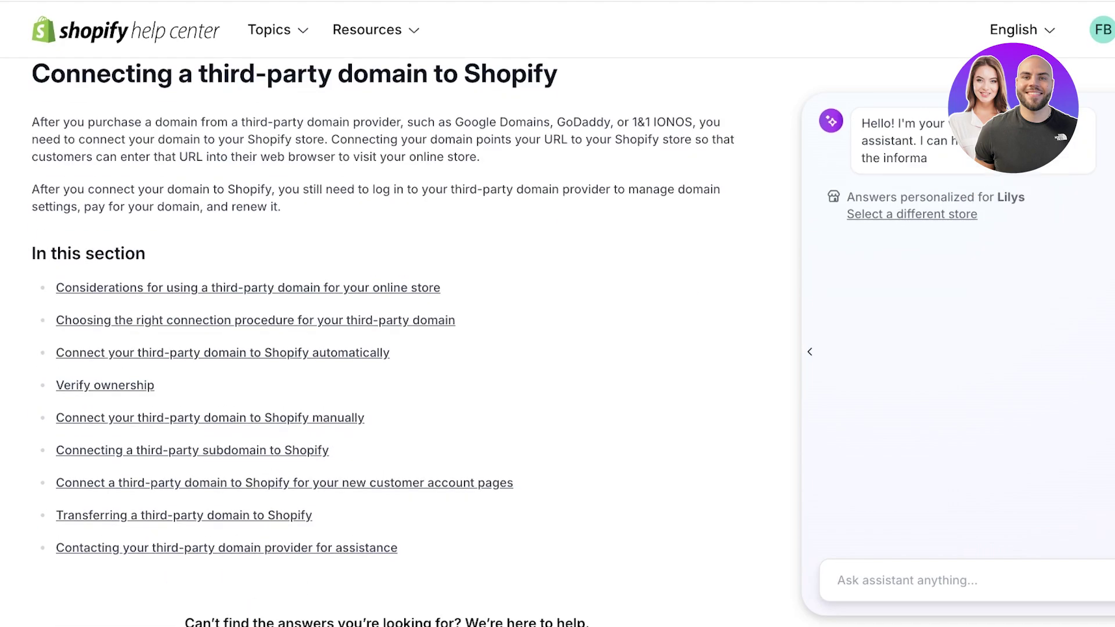
scroll(383, 313, up, 6)
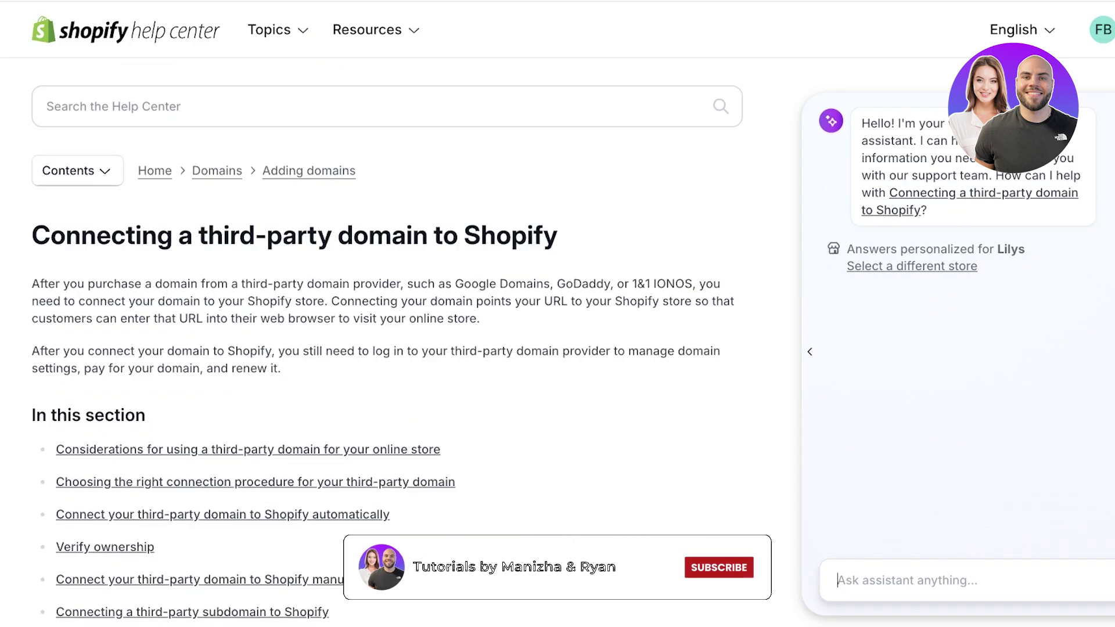
scroll(384, 313, down, 3)
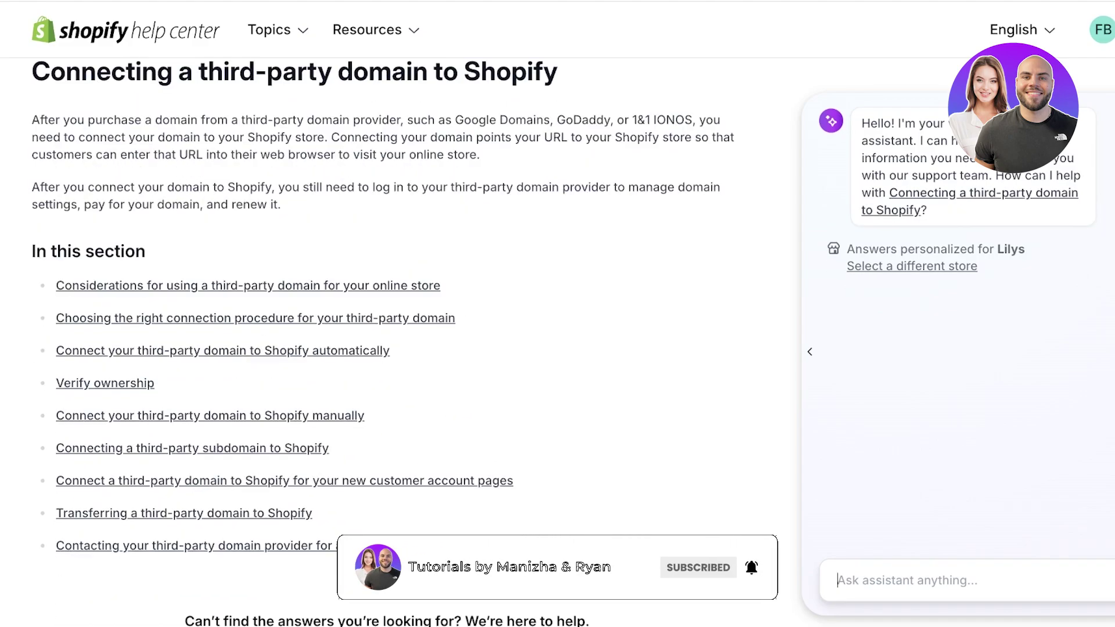
Open the guide for connecting a third-party domain manually and review its DNS record changes
click(211, 417)
scroll(383, 348, down, 12)
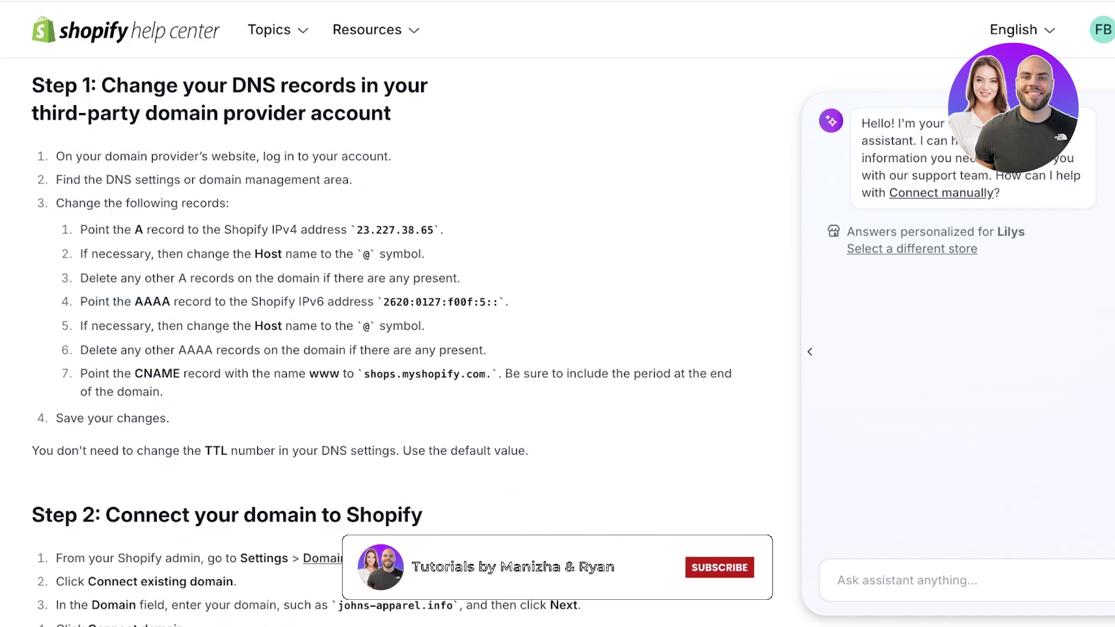
scroll(383, 349, up, 1)
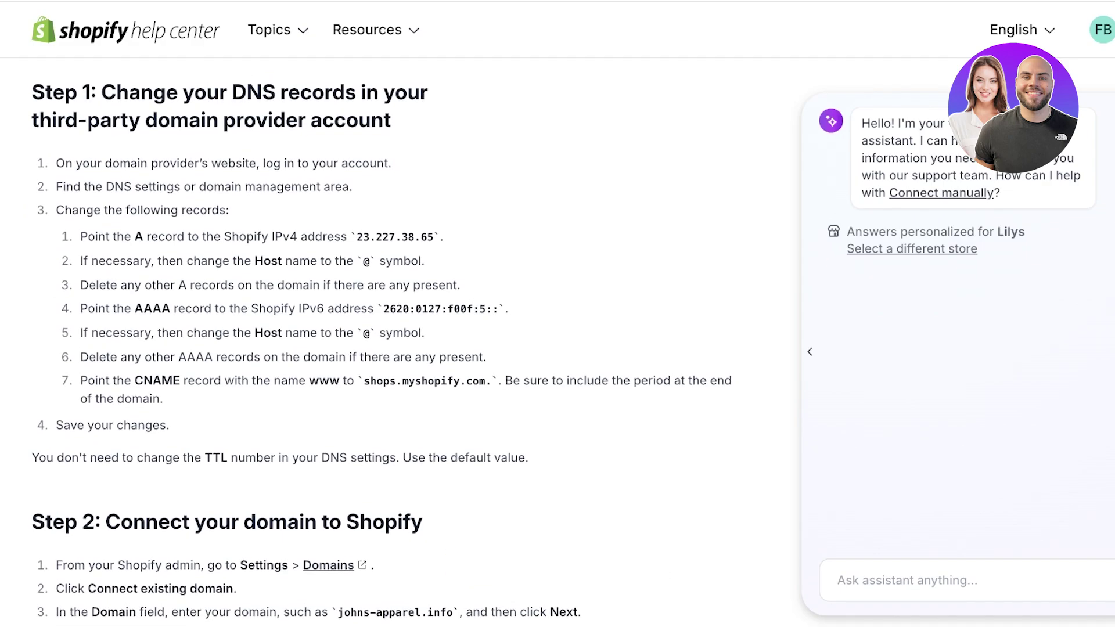
scroll(383, 348, down, 1)
scroll(383, 348, up, 4)
scroll(383, 349, down, 2)
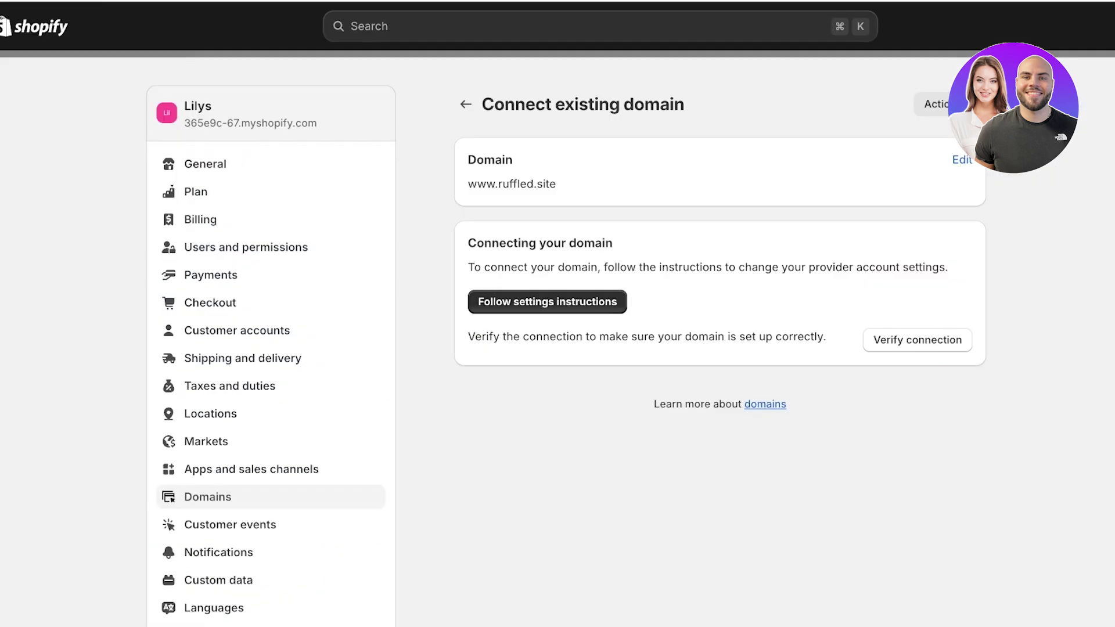
click(918, 340)
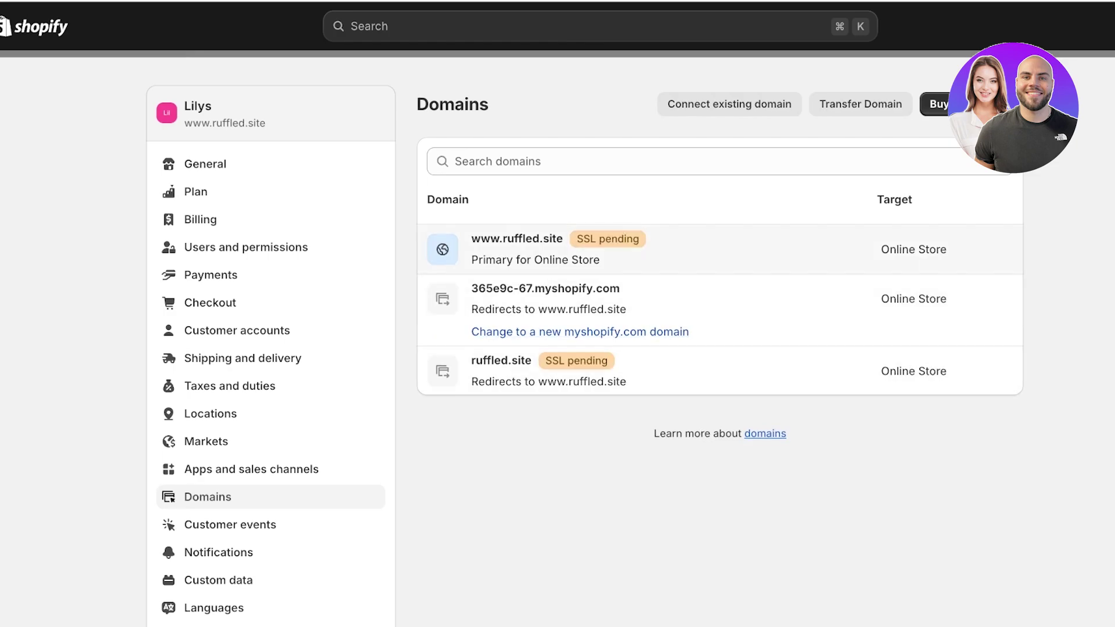
click(516, 239)
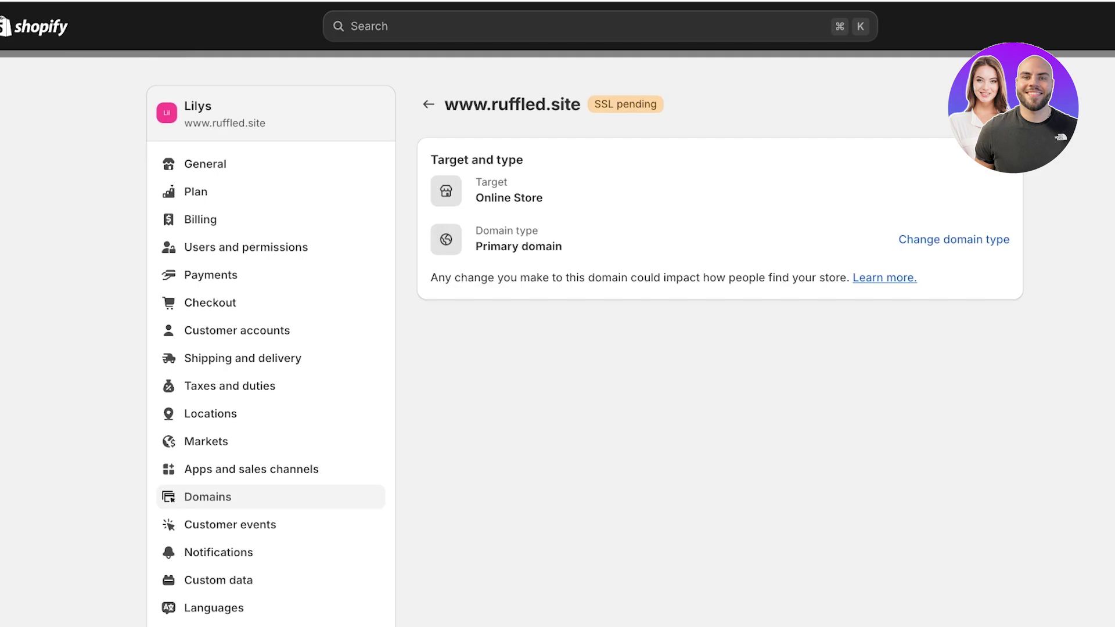
click(429, 104)
click(505, 362)
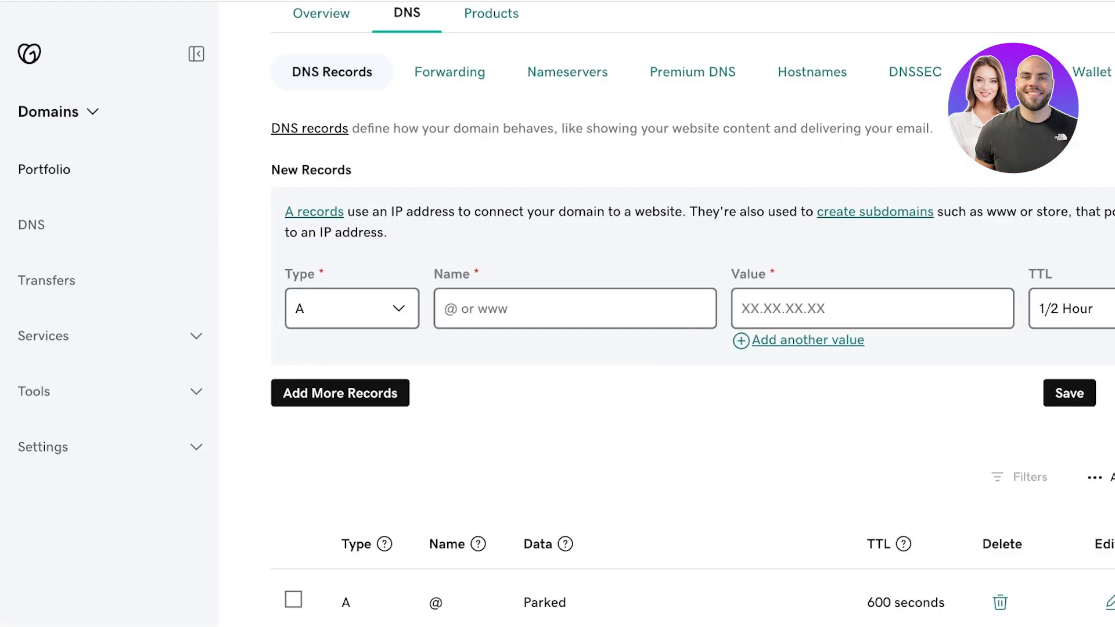
Open the forwarding settings of ruffled.site and start adding a forwarding rule for the main domain
scroll(691, 313, down, 1)
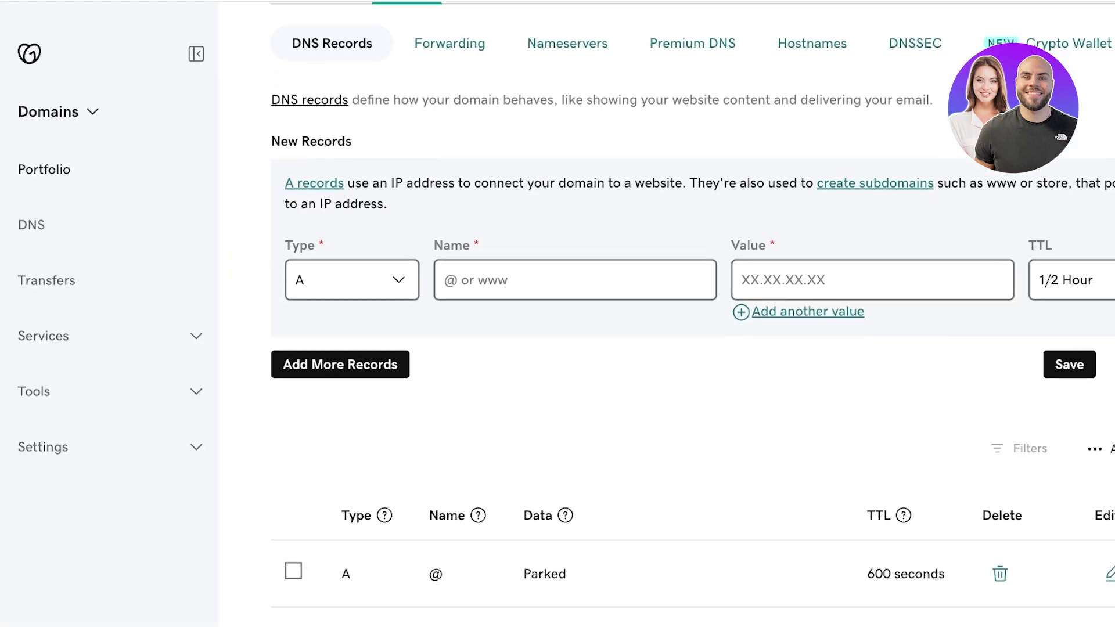
scroll(691, 313, up, 4)
click(450, 267)
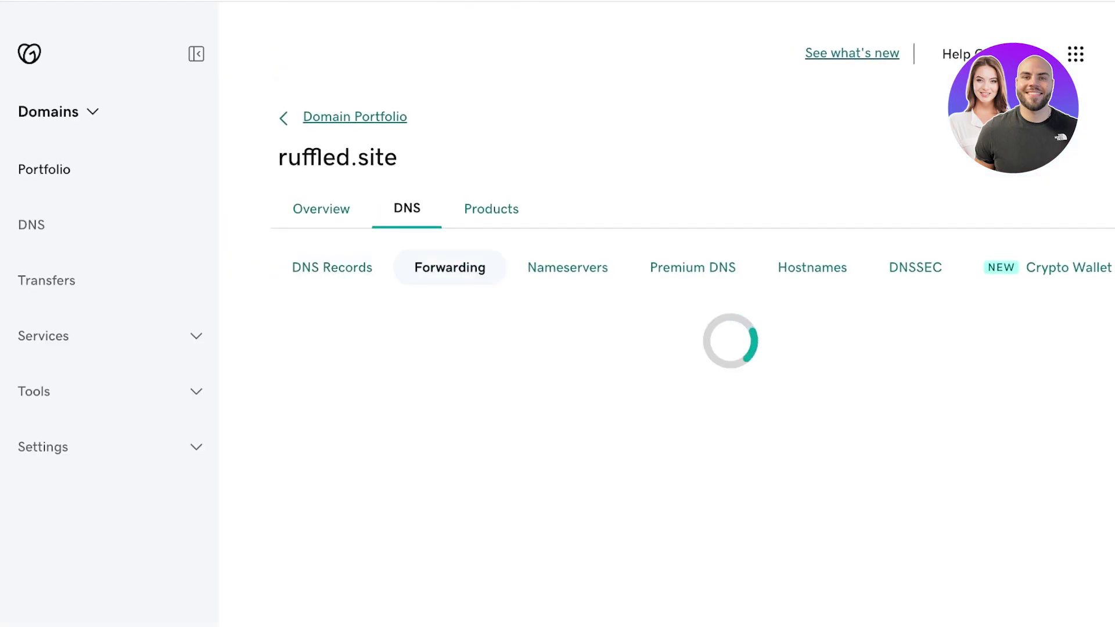
scroll(692, 313, down, 1)
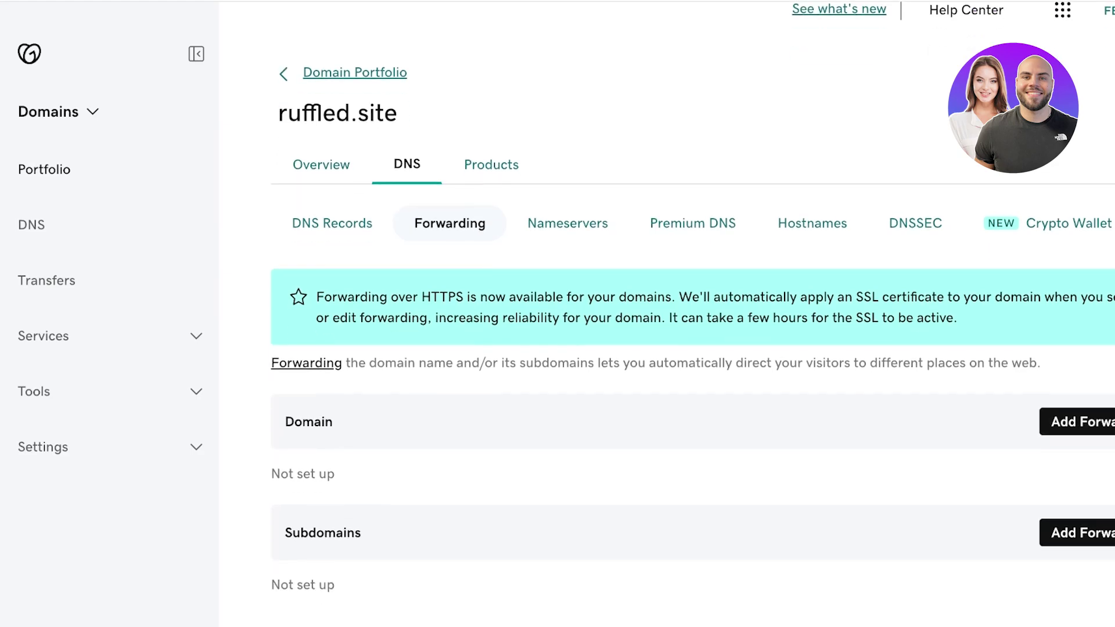
click(1080, 422)
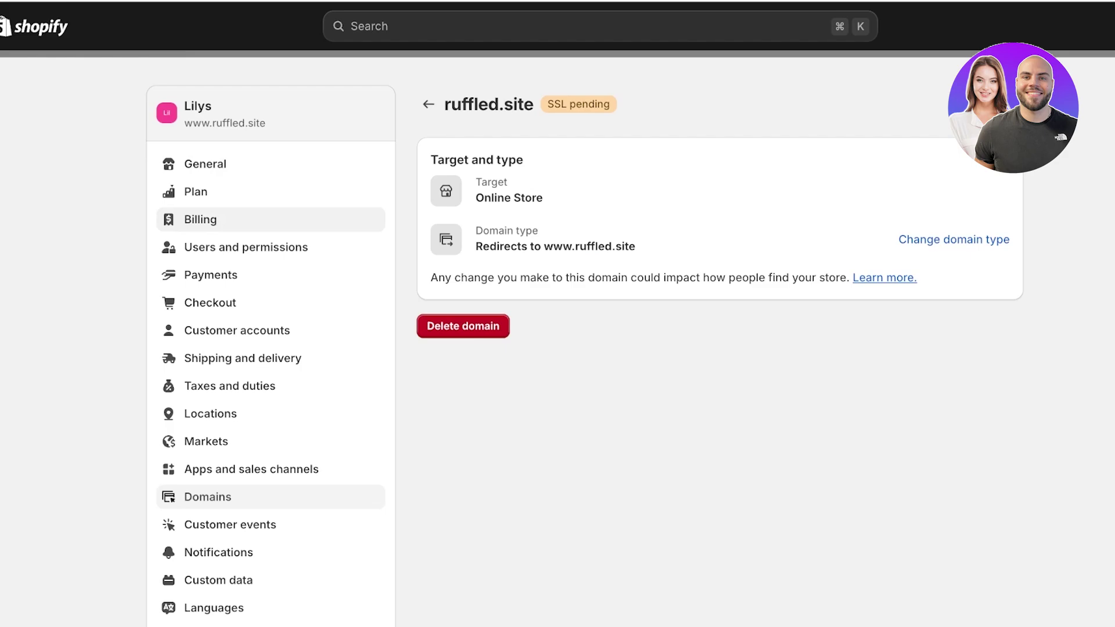
Switch to Shopify and copy the address 365e9c-67.myshopify.com from its details in the store's domain settings
key(Escape)
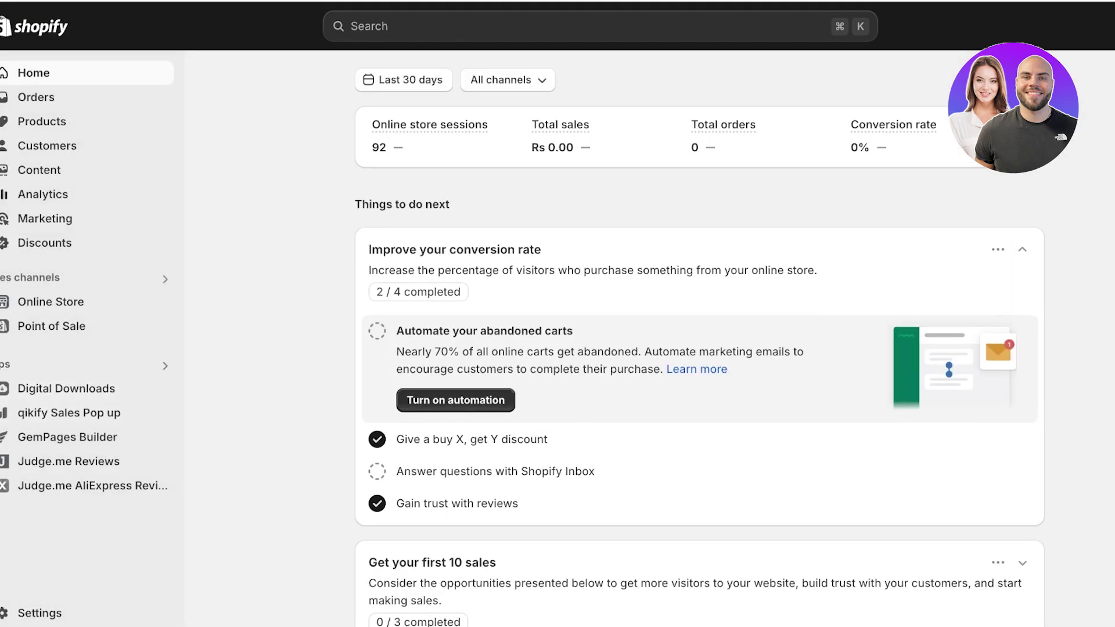
click(162, 302)
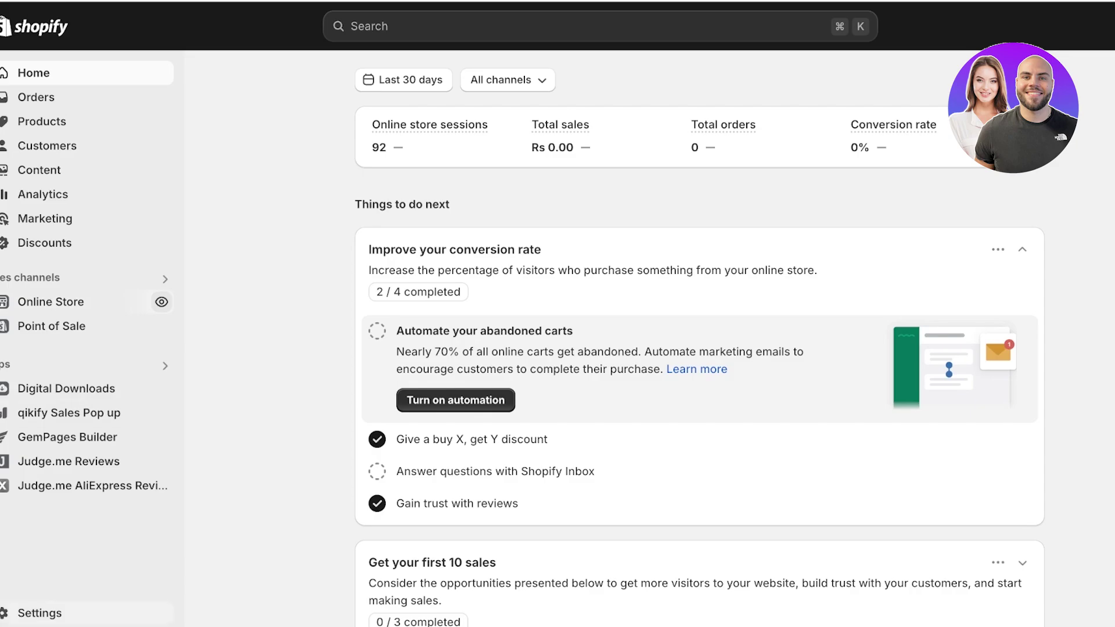
click(40, 613)
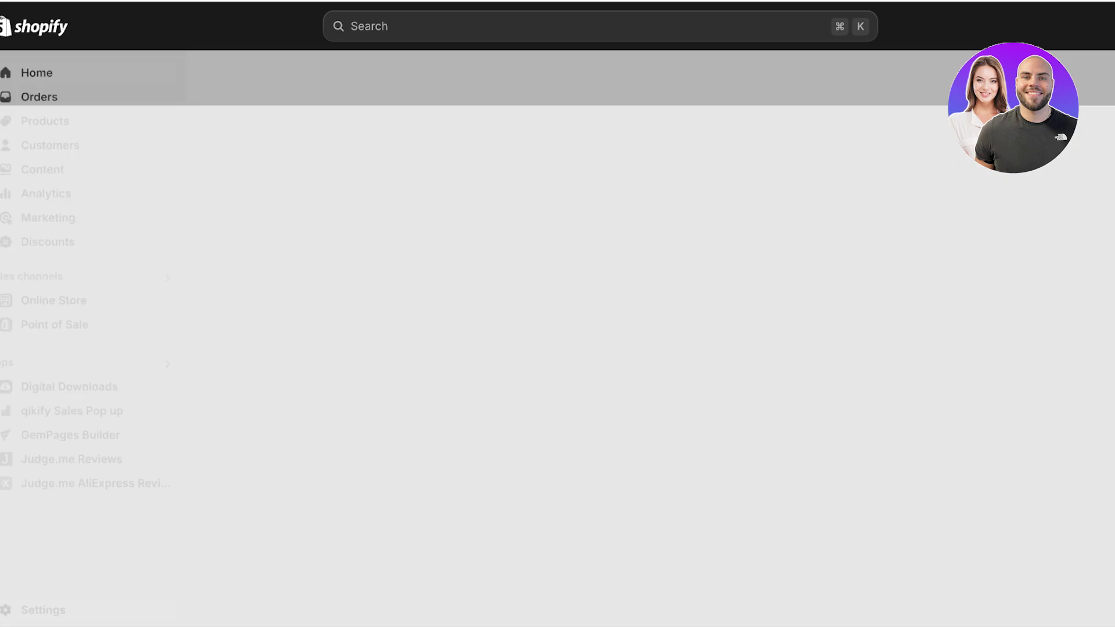
click(207, 497)
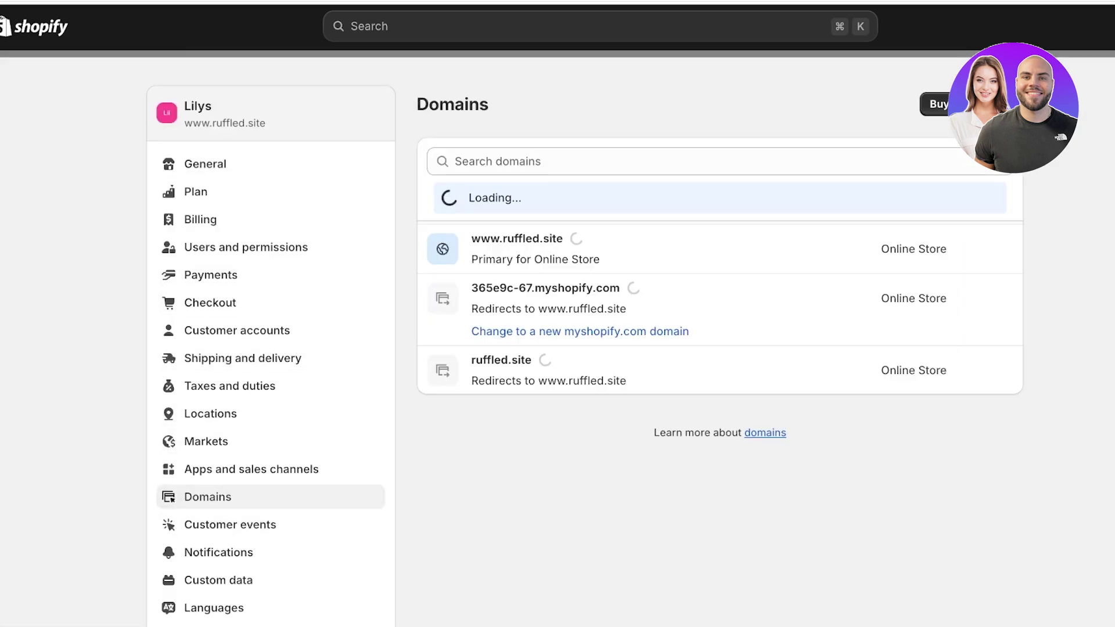
click(535, 286)
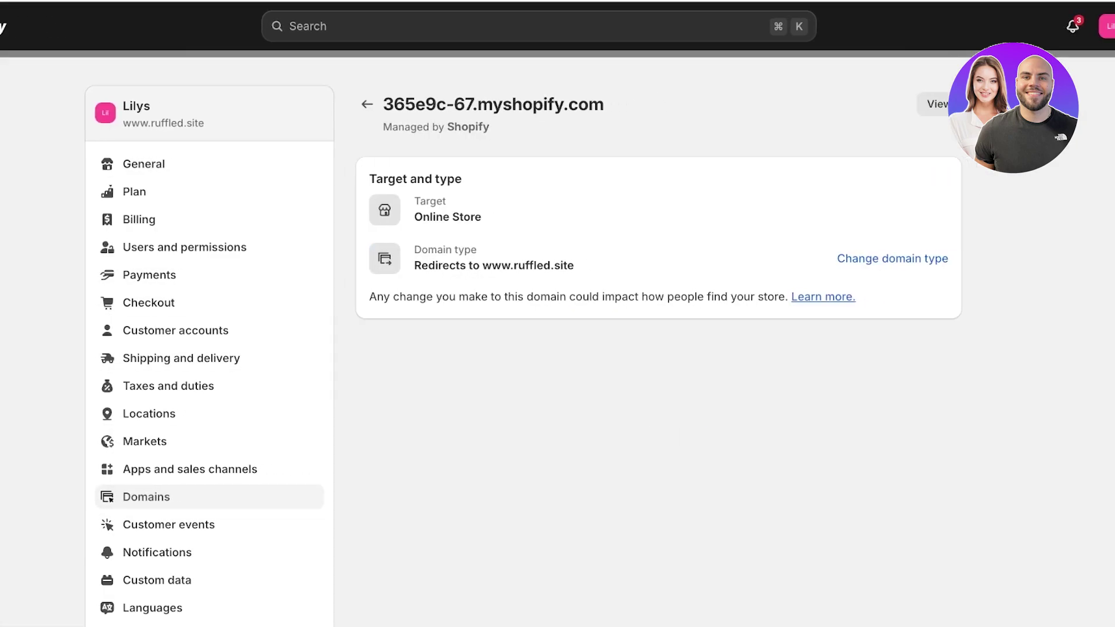
triple_click(482, 104)
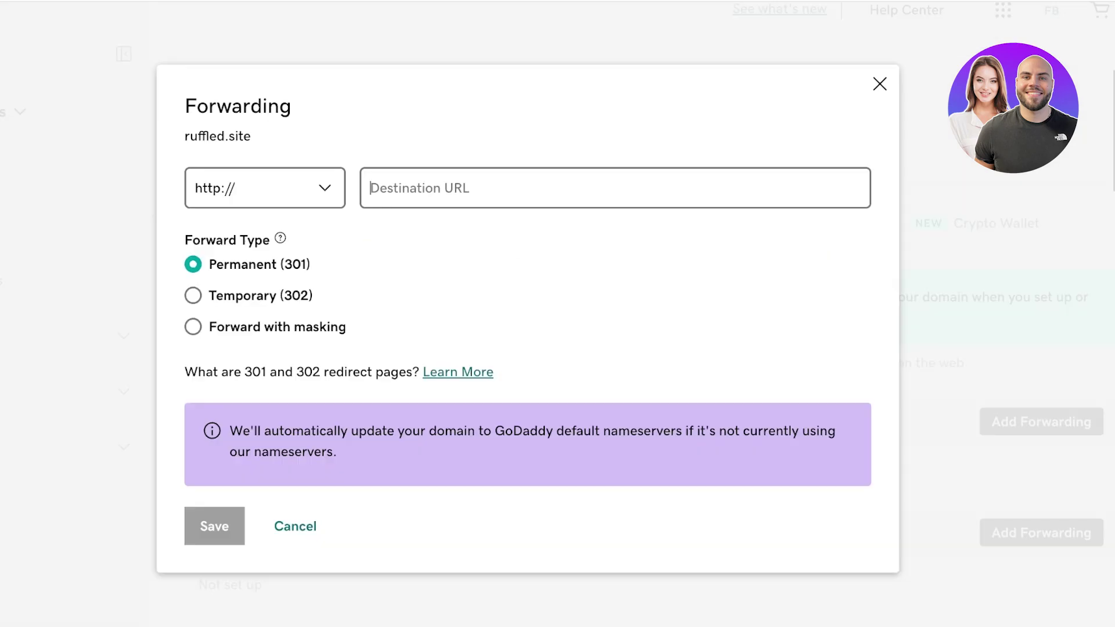
text(365e9c-67.myshopify.com)
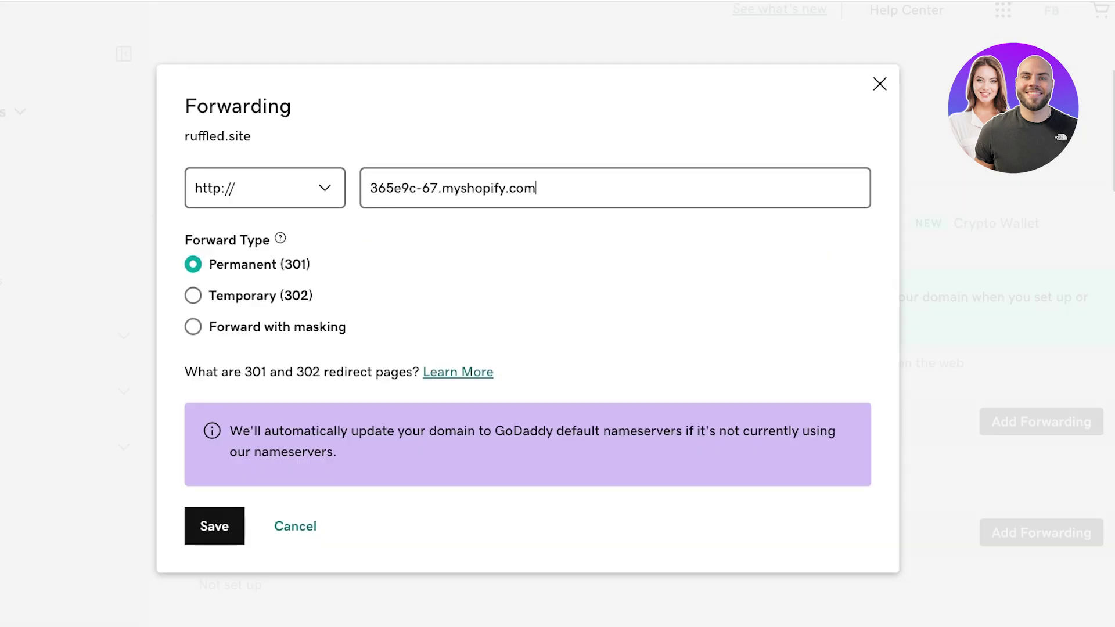
click(215, 526)
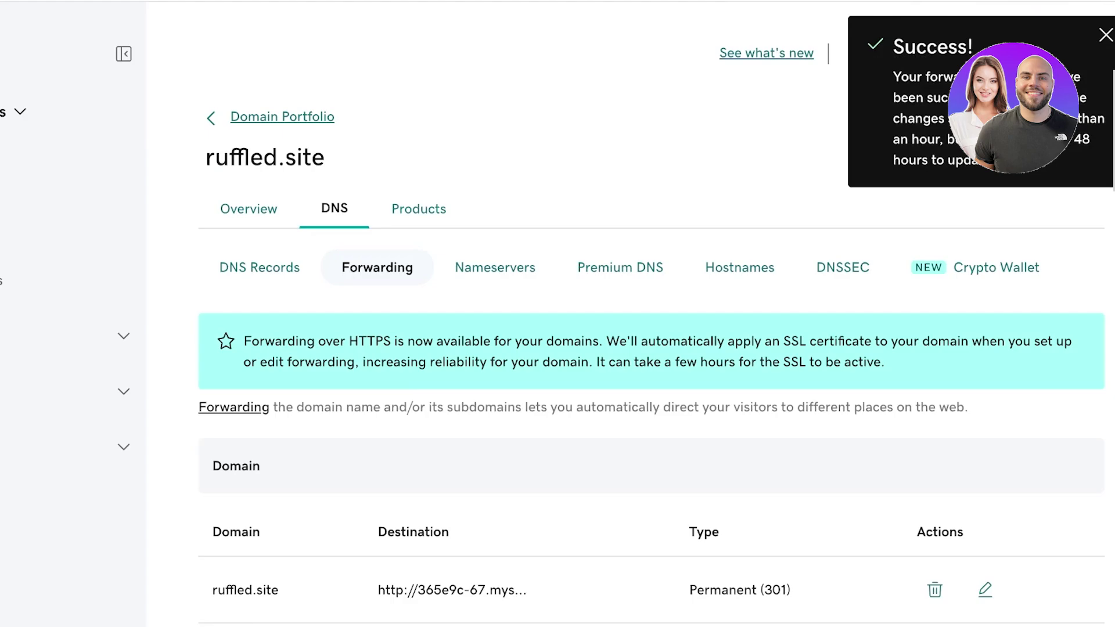
scroll(650, 349, down, 4)
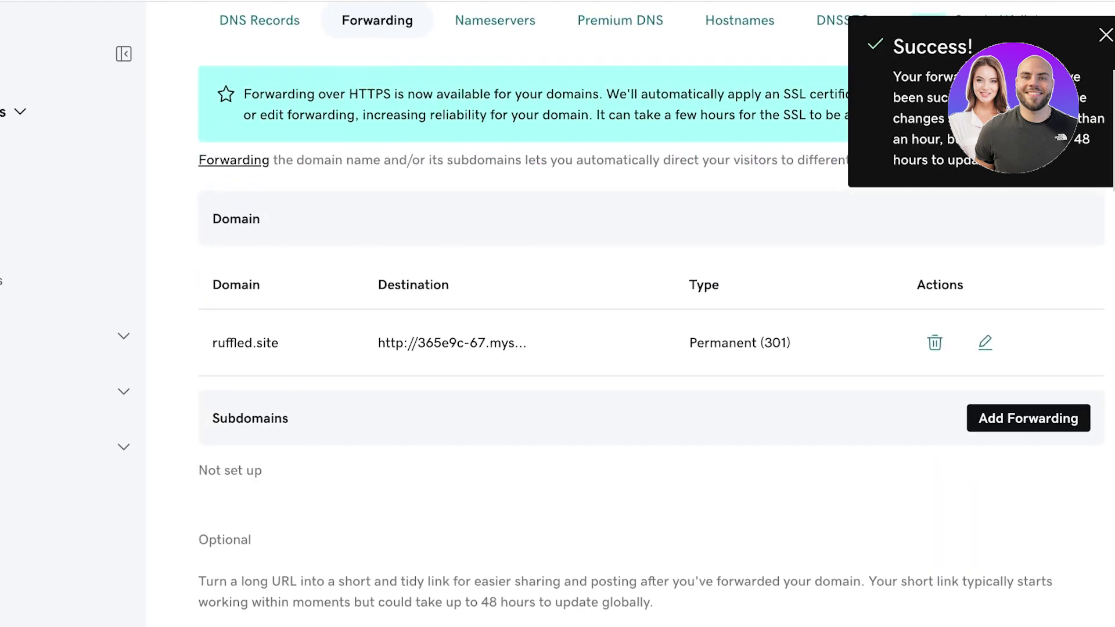
click(1106, 34)
scroll(453, 301, down, 1)
scroll(453, 342, up, 1)
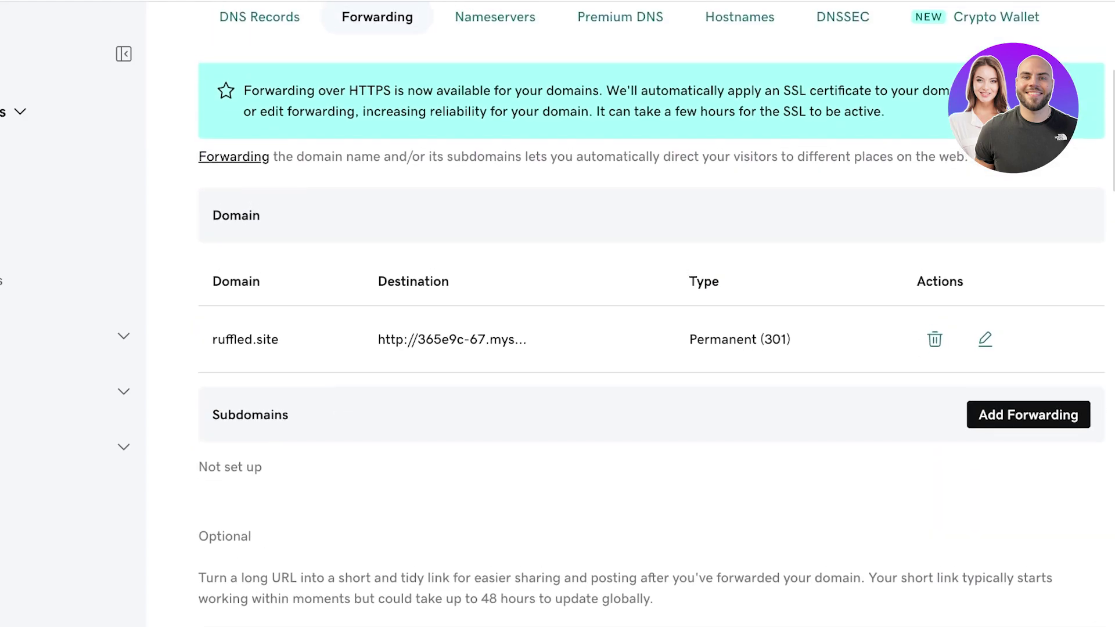
Open the DNS records of ruffled.site, and check the details of ruffled.site and 365e9c-67.myshopify.com in Shopify's domain settings
click(260, 17)
click(262, 368)
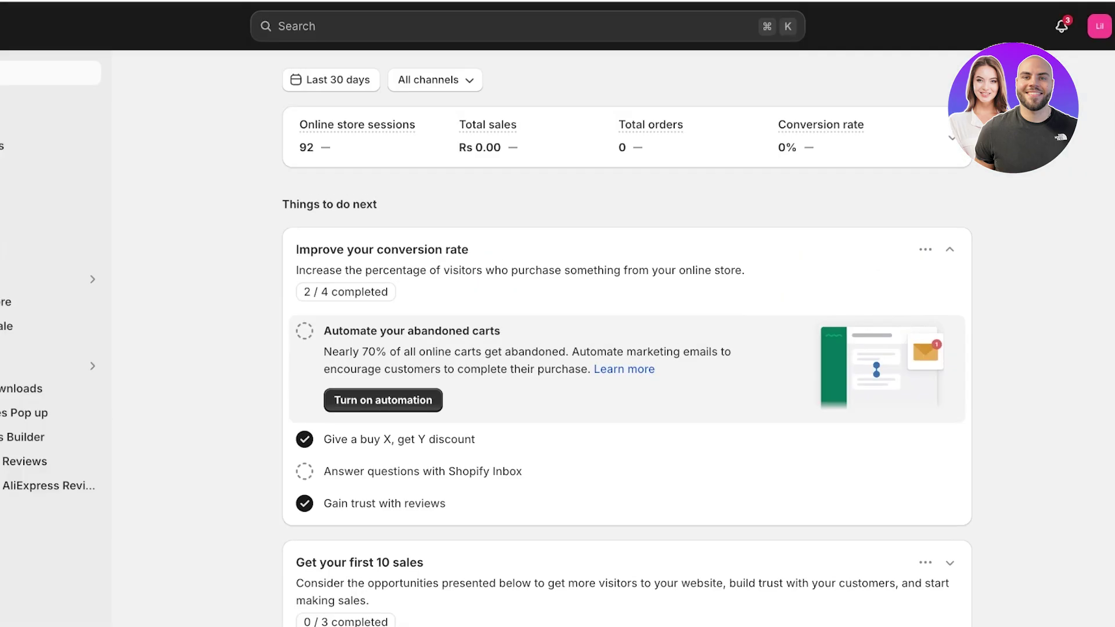
click(34, 613)
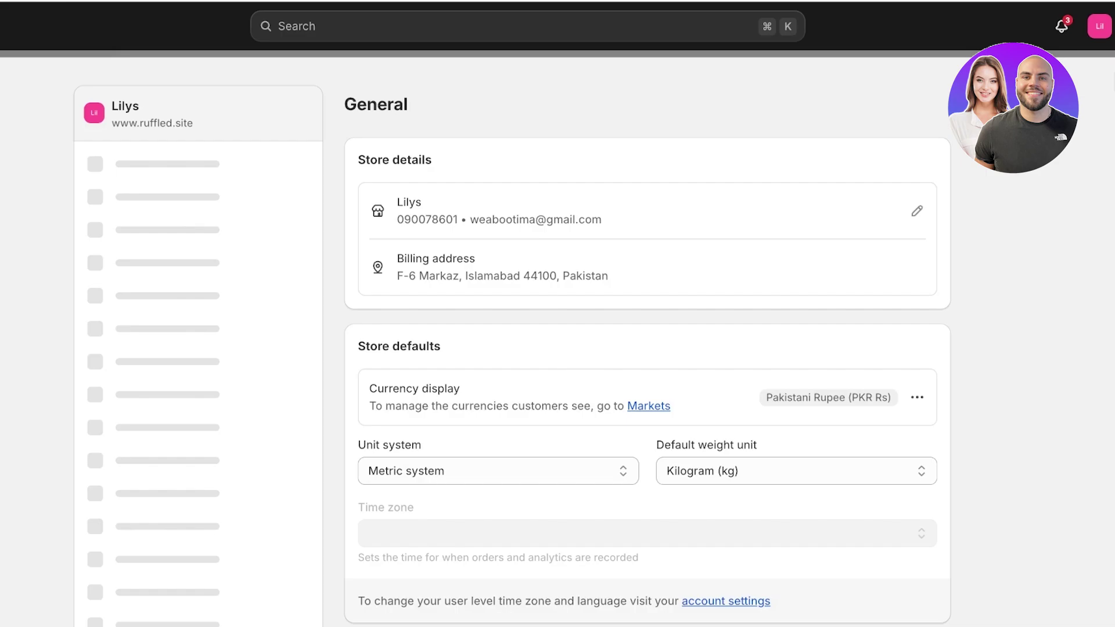
click(135, 497)
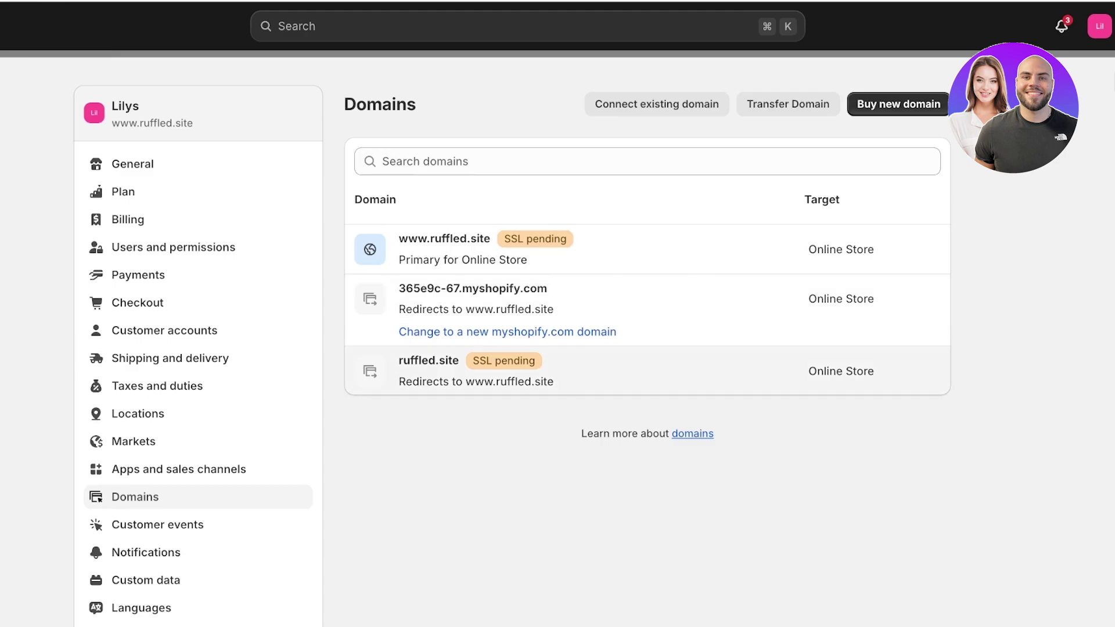
click(522, 371)
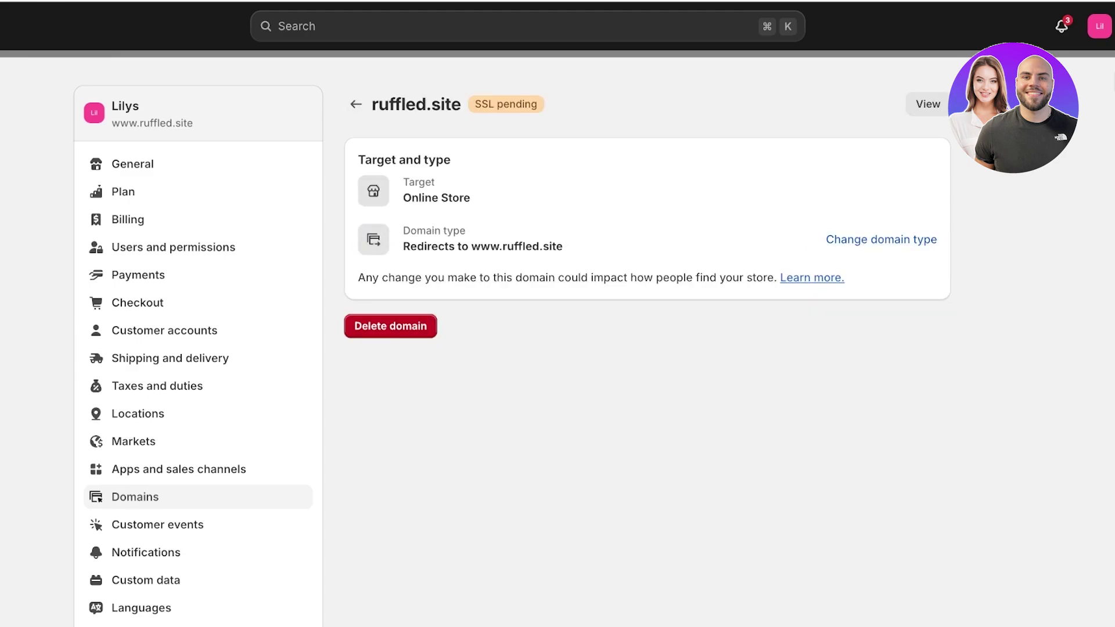
click(356, 104)
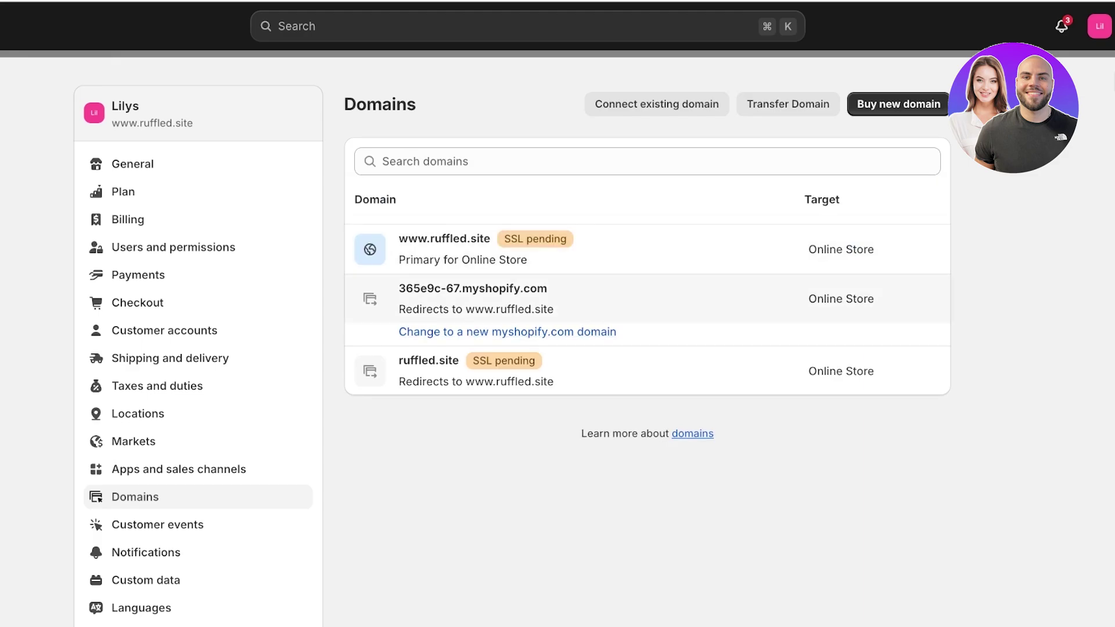
click(511, 296)
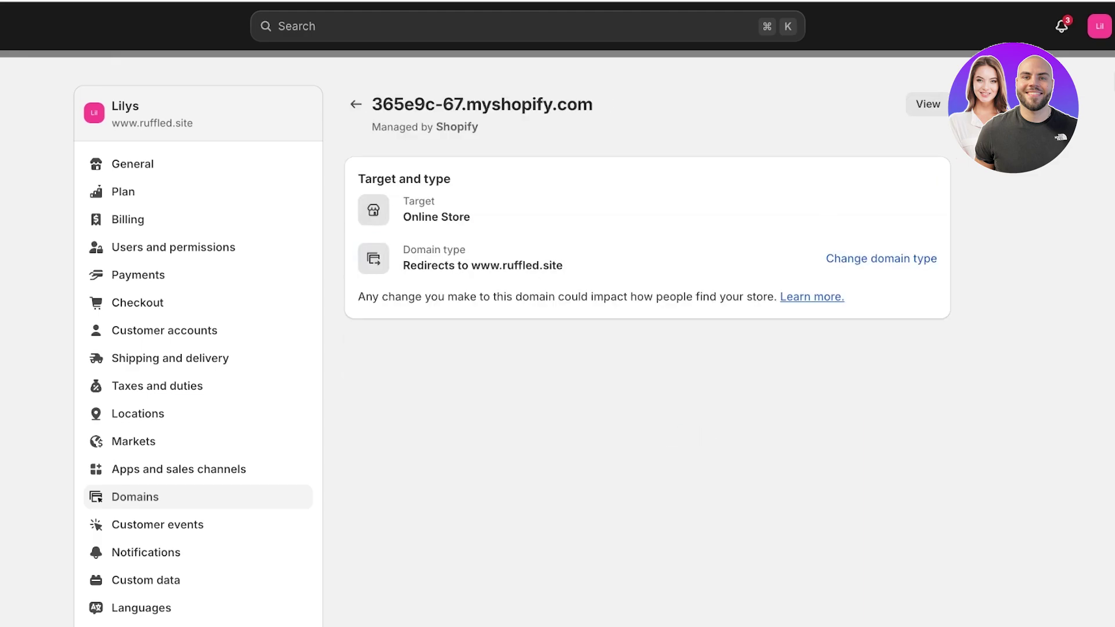
click(356, 104)
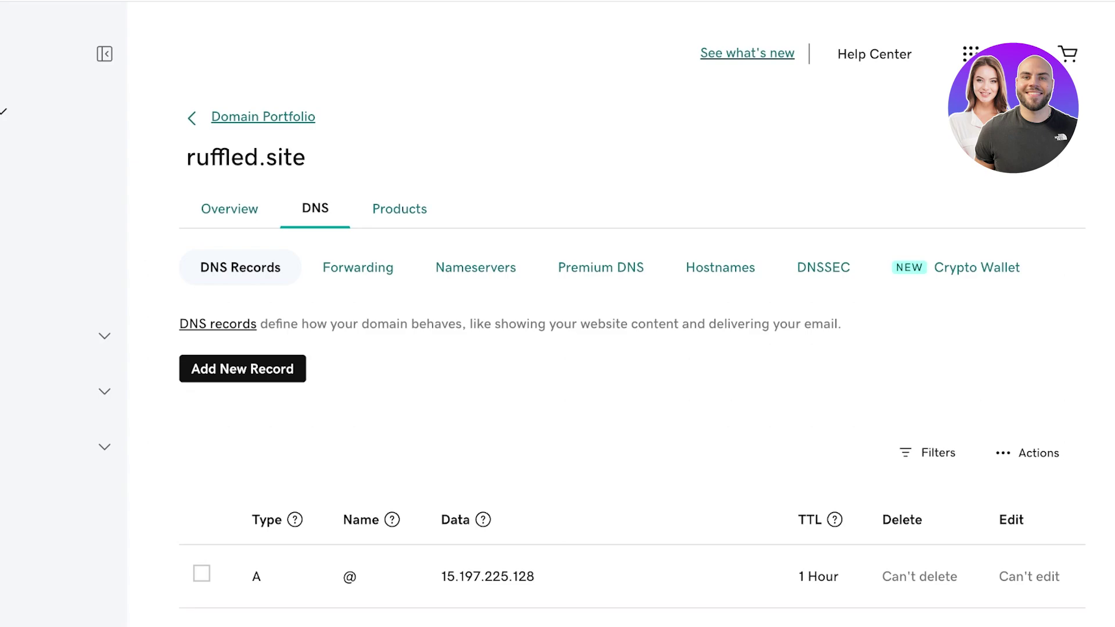
Switch to GoDaddy and review the forwarding rule and the DNS records of ruffled.site
click(358, 268)
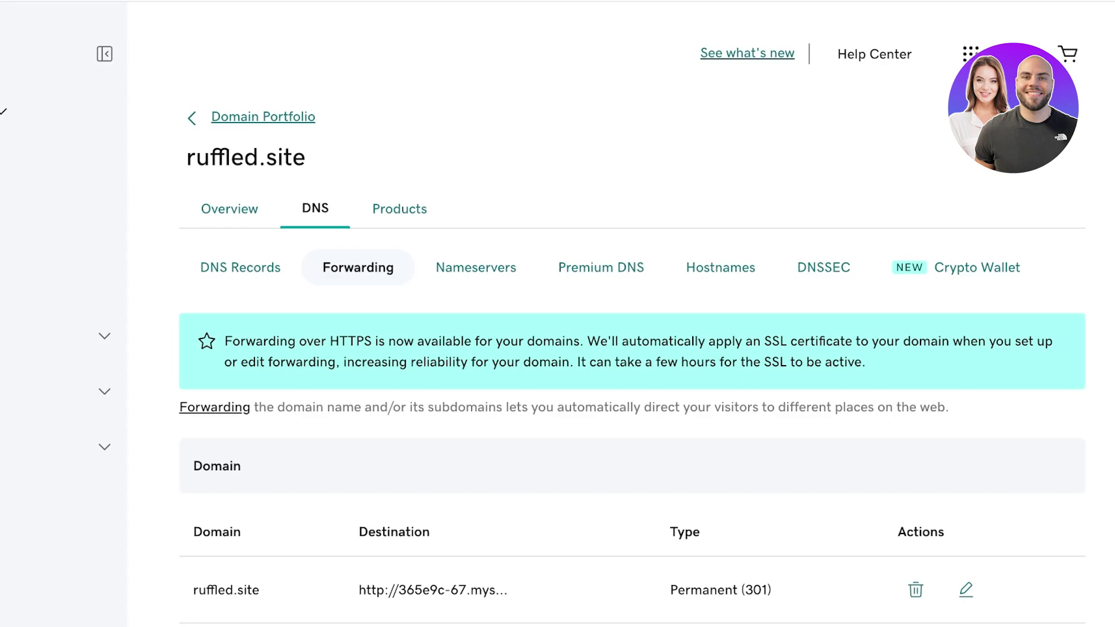
scroll(434, 381, down, 4)
scroll(433, 381, up, 2)
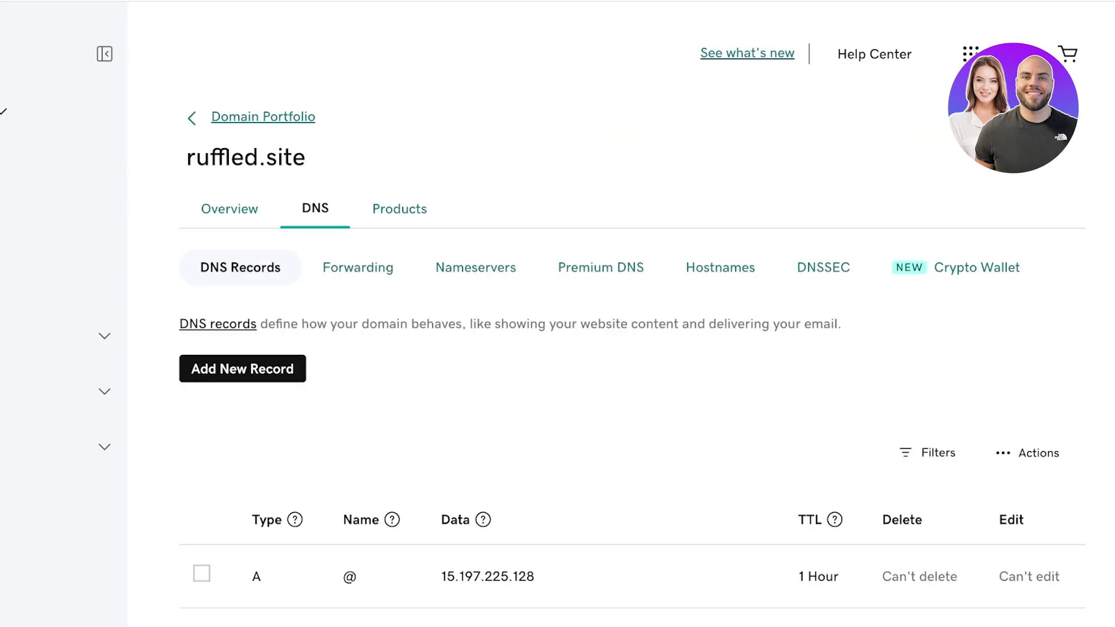
scroll(633, 348, down, 5)
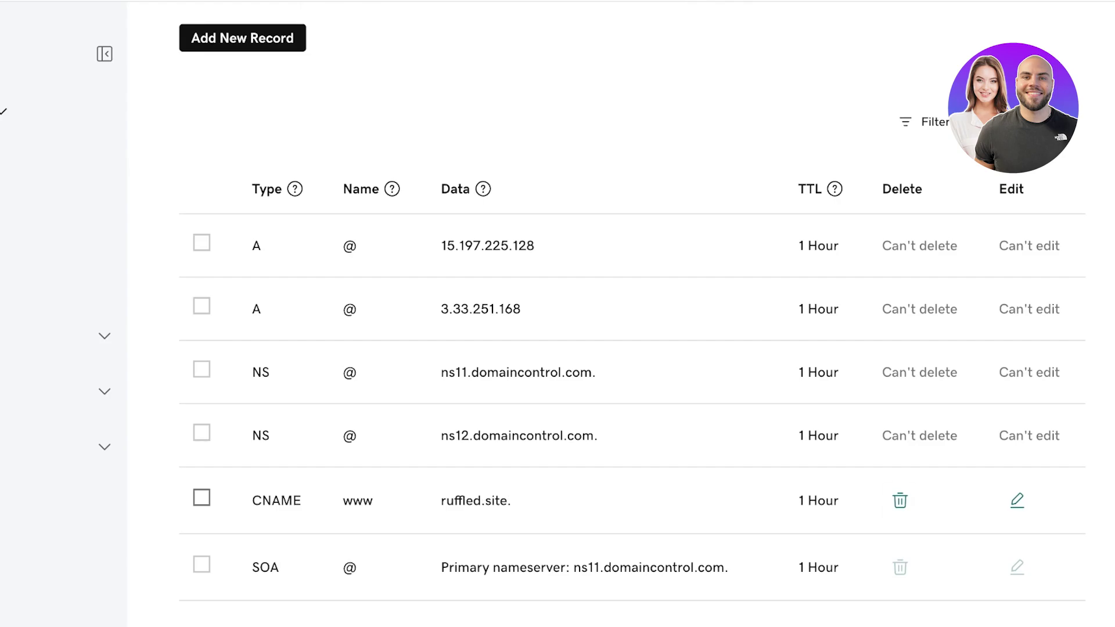
scroll(633, 348, up, 5)
scroll(632, 348, down, 5)
scroll(633, 349, up, 5)
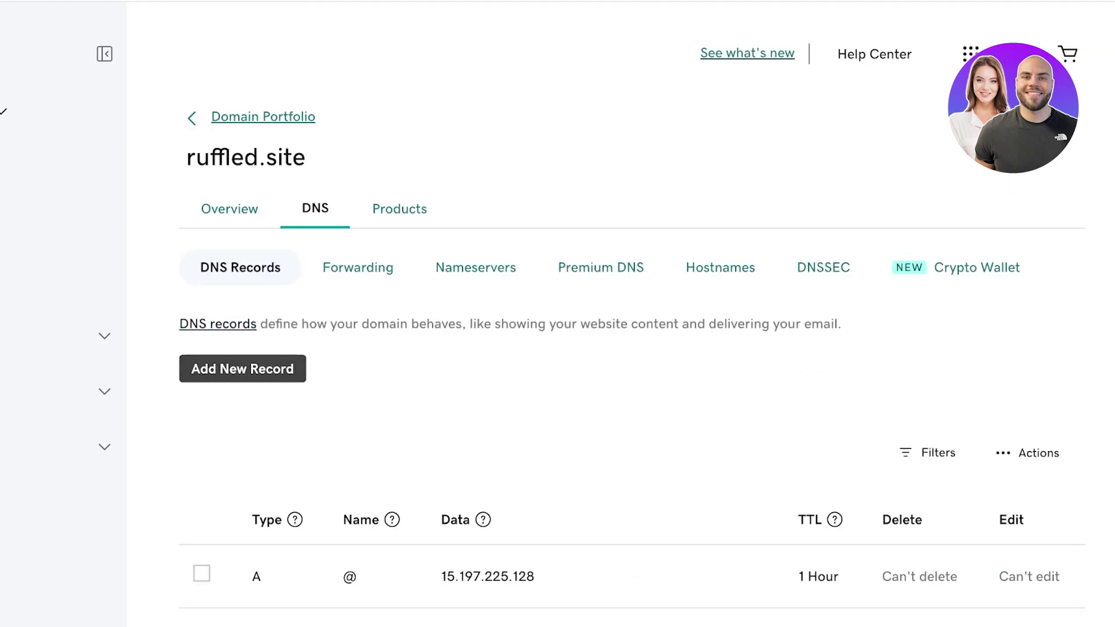
Look through the nameserver, Premium DNS, hostname and DNSSEC settings of ruffled.site, and return to its DNS records
click(476, 268)
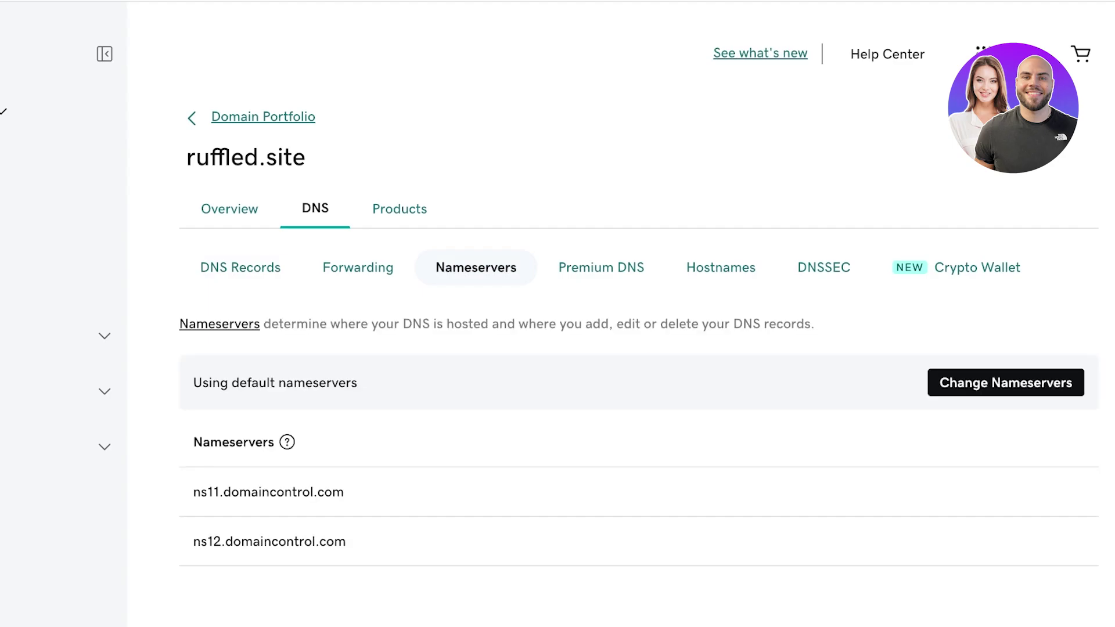
click(601, 267)
click(720, 268)
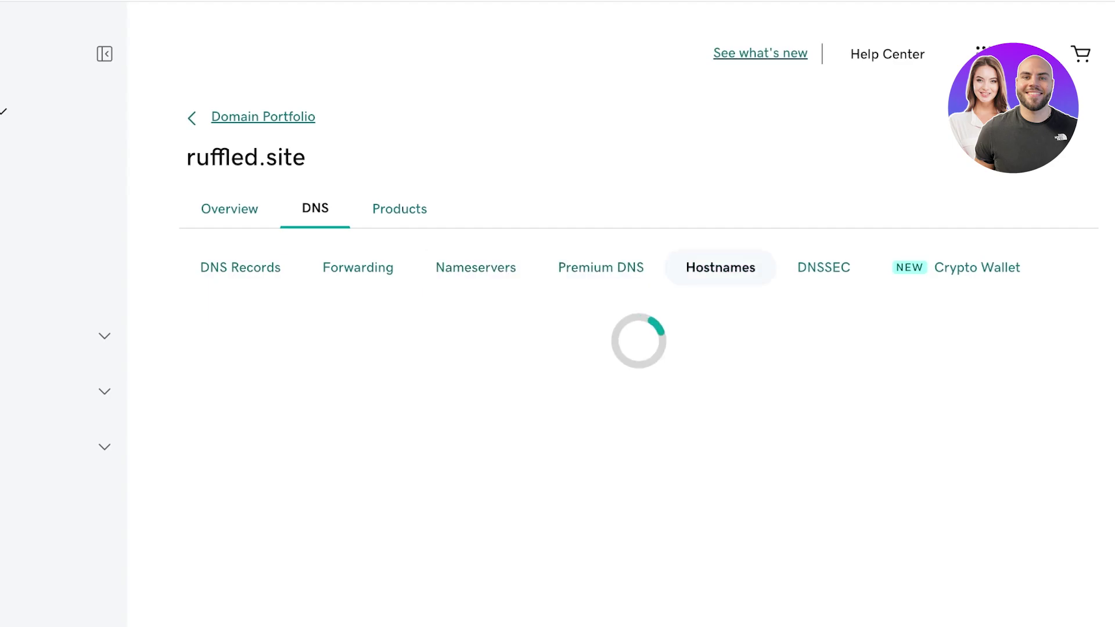
click(824, 268)
click(240, 267)
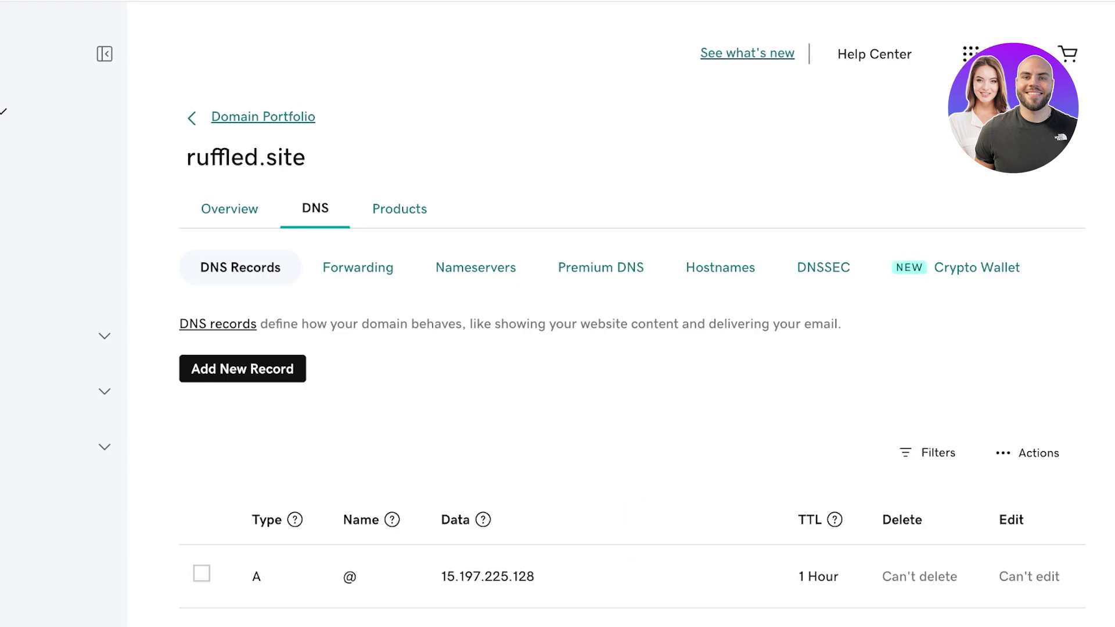
View the overview page of ruffled.site, and return to its DNS management page
click(230, 209)
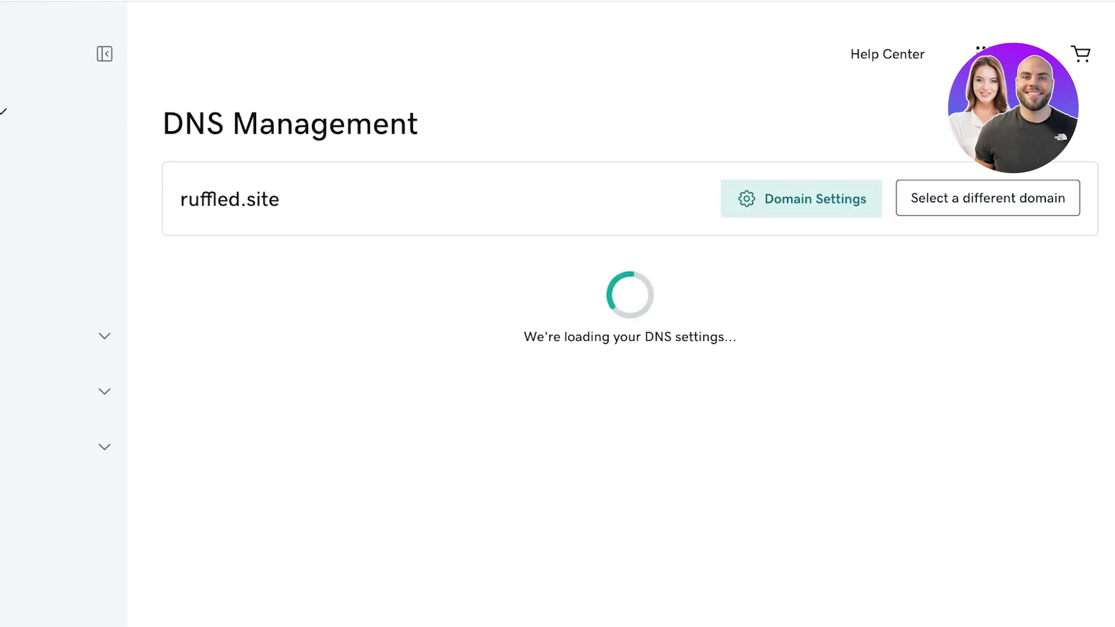
click(788, 198)
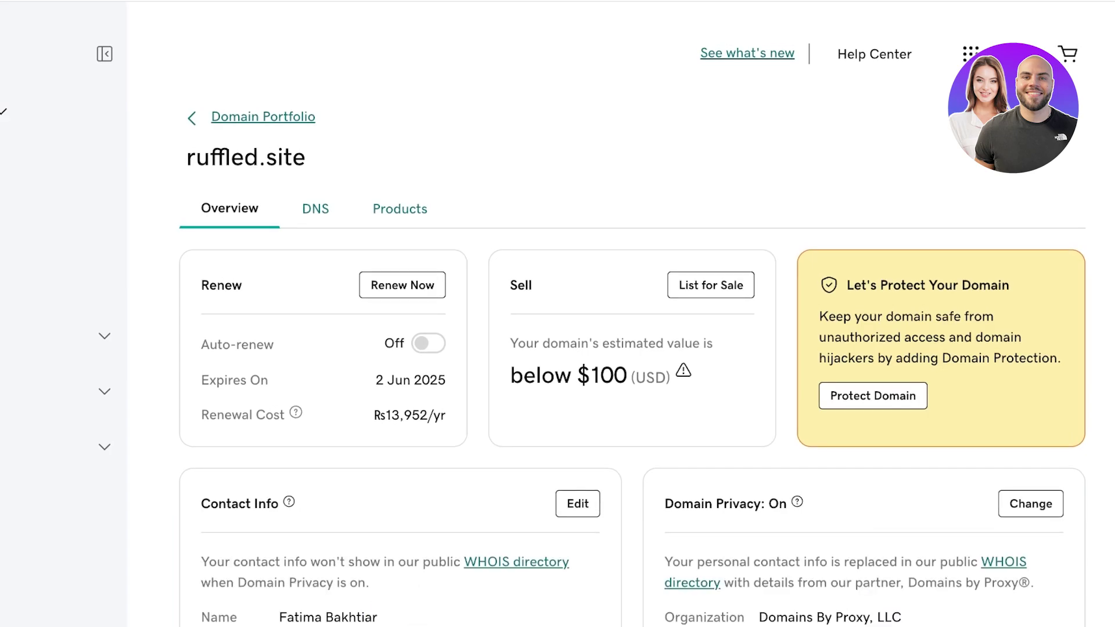
key(alt+Left)
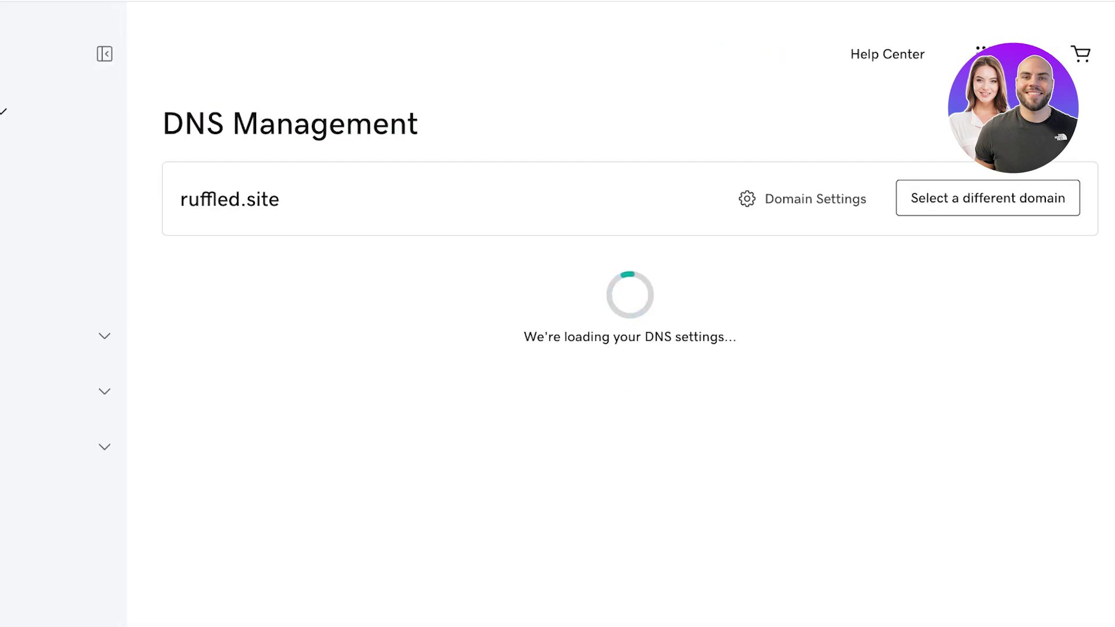
key(alt+Left)
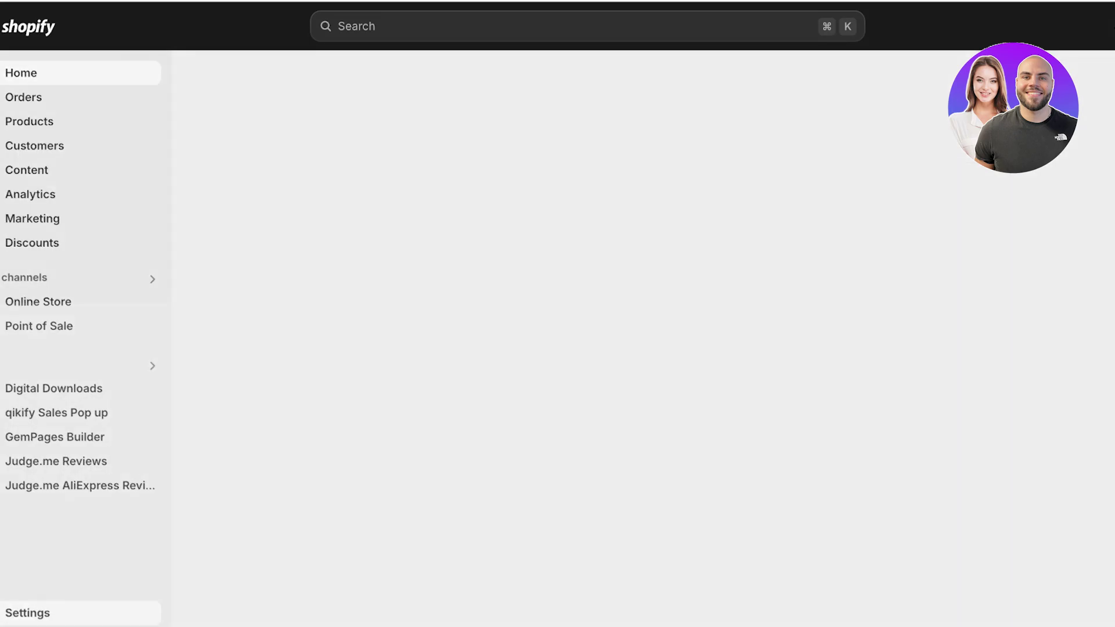
Switch to Shopify and reload the store's domain list to check the domains' connection status
click(27, 613)
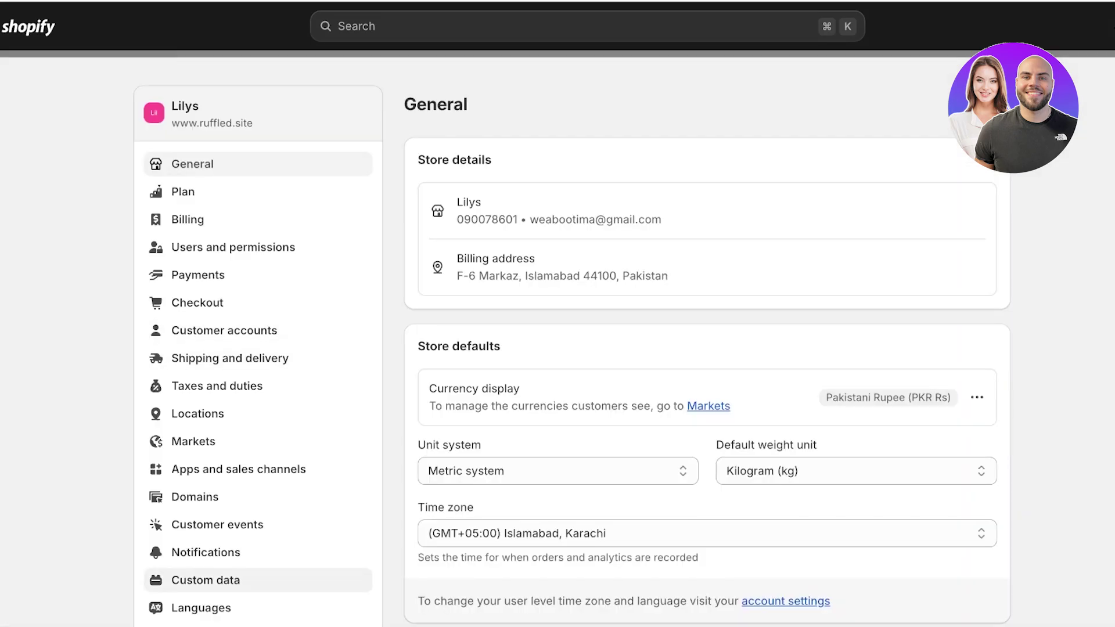
click(195, 496)
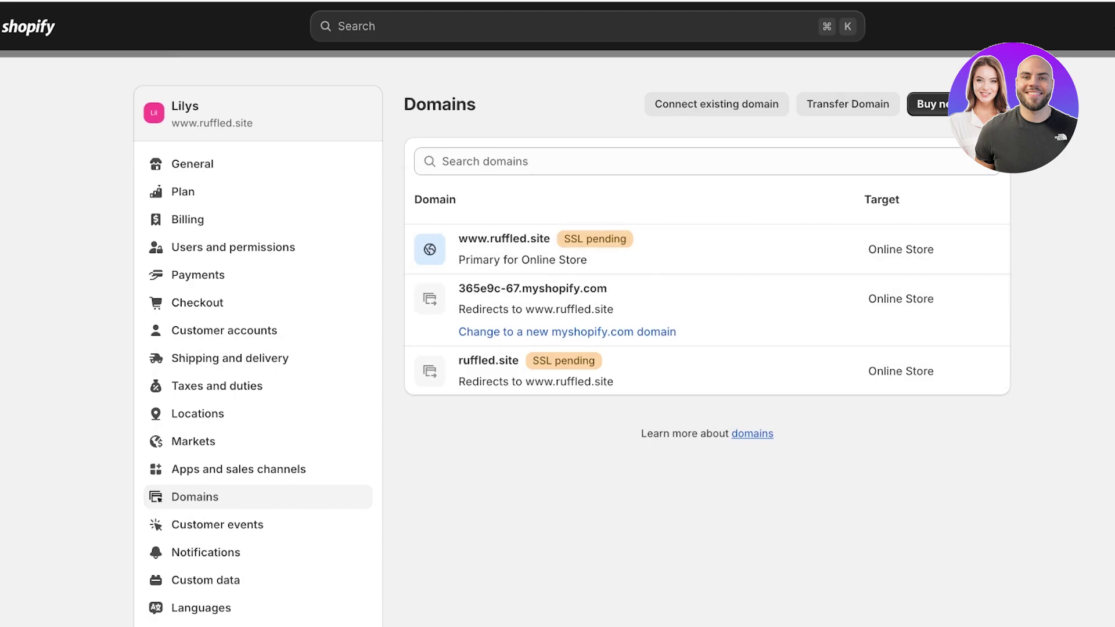
key(super+r)
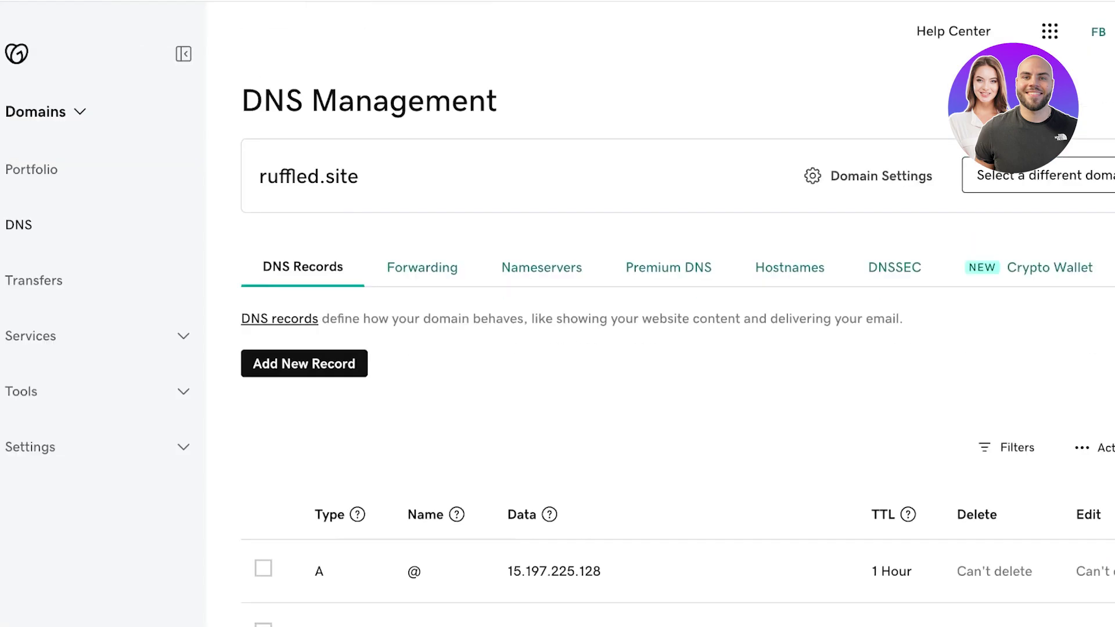
Switch to GoDaddy and look through the full list of DNS records for ruffled.site on the DNS management page
scroll(677, 325, up, 1)
scroll(677, 325, down, 8)
scroll(677, 325, up, 8)
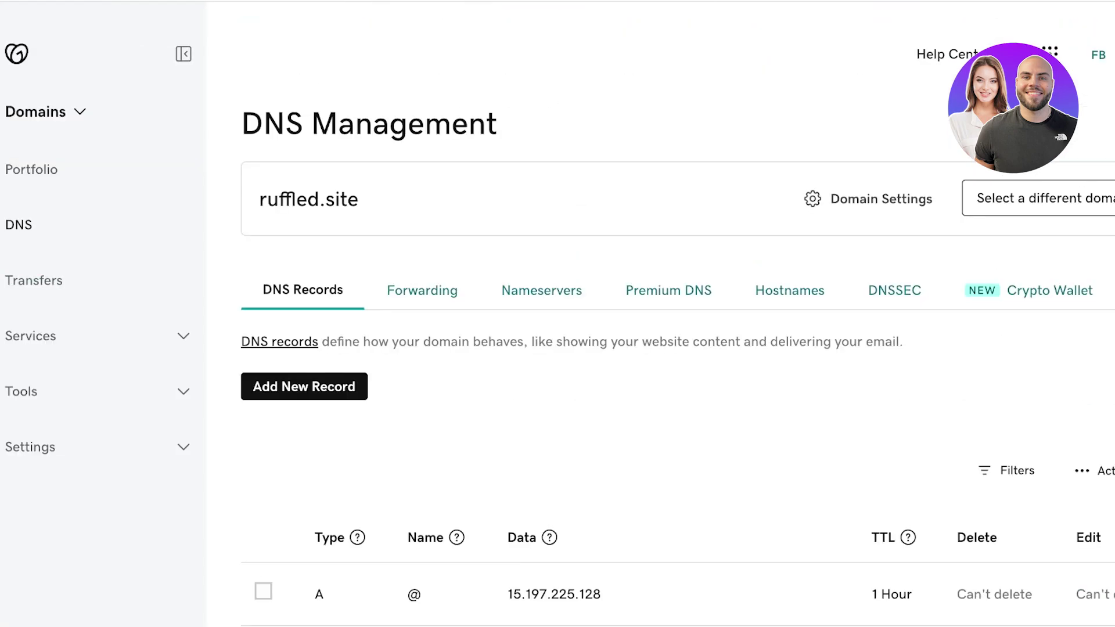